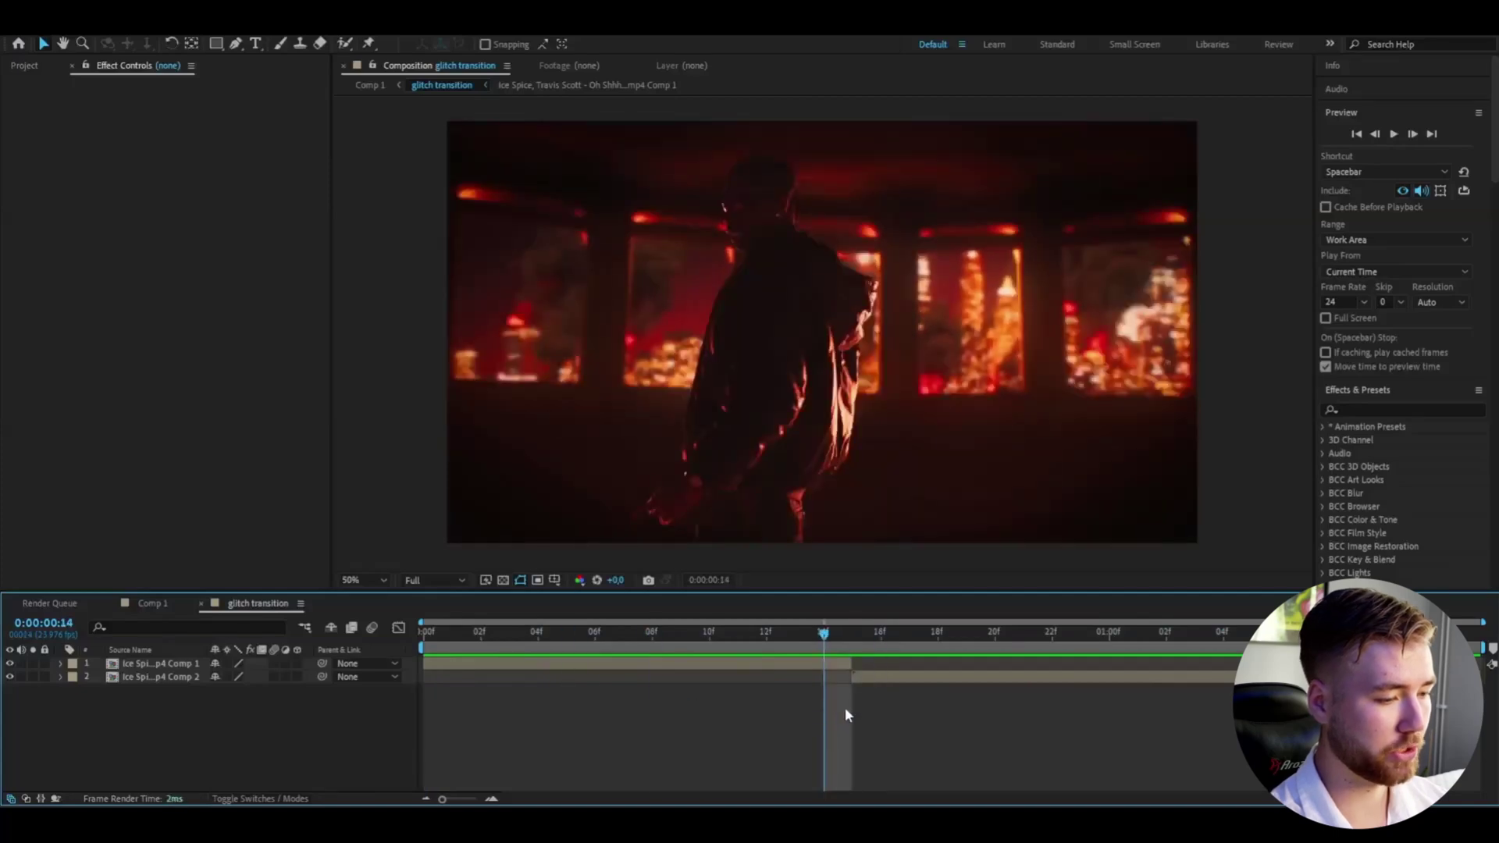
Step: At frame 15, add Adjustment Layer 3 above both clips and keep it selected
click(839, 634)
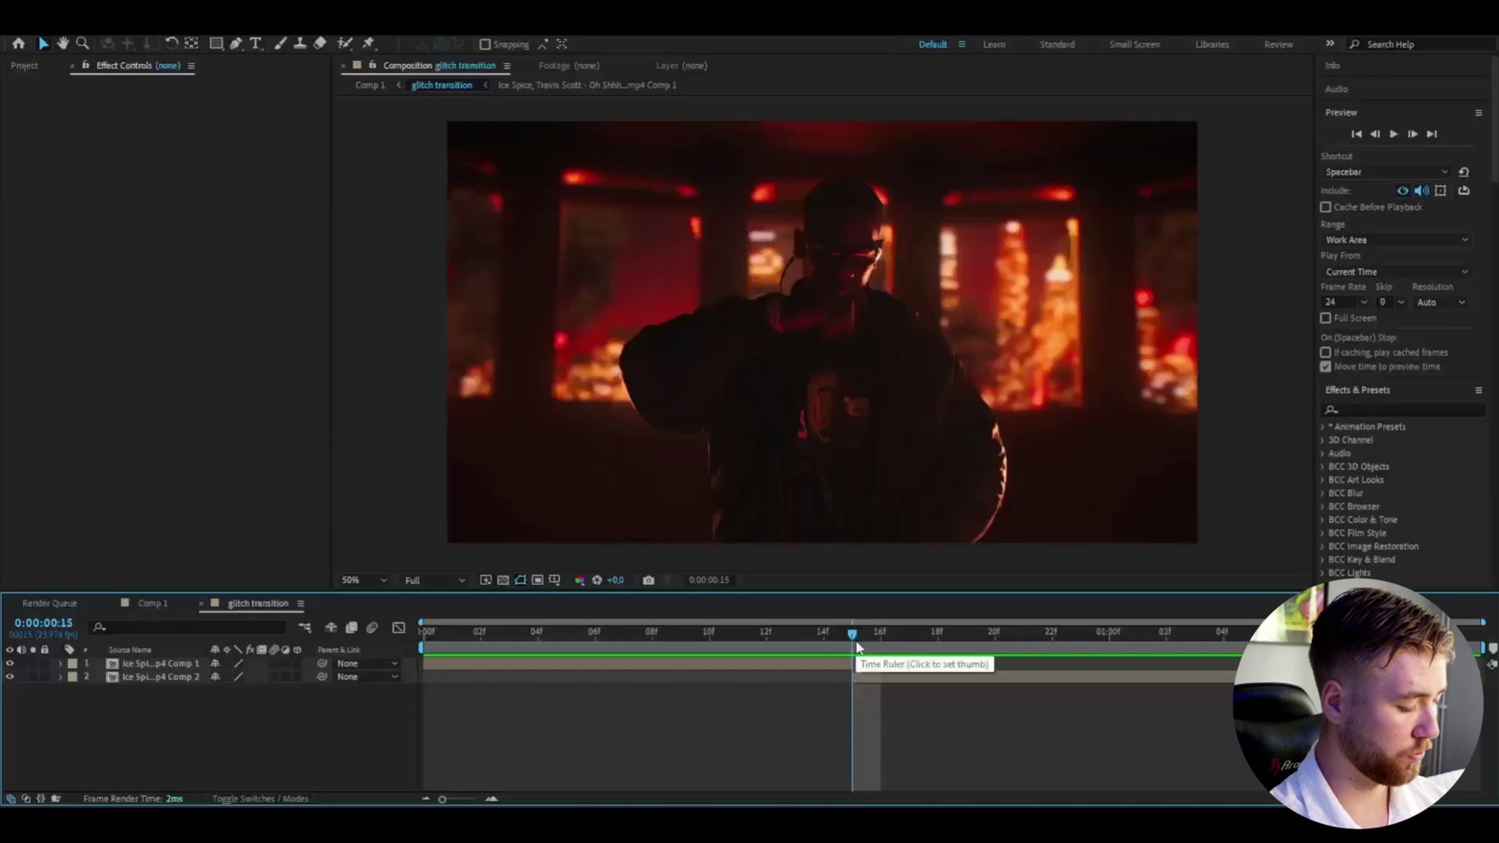
key(ctrl+alt+y)
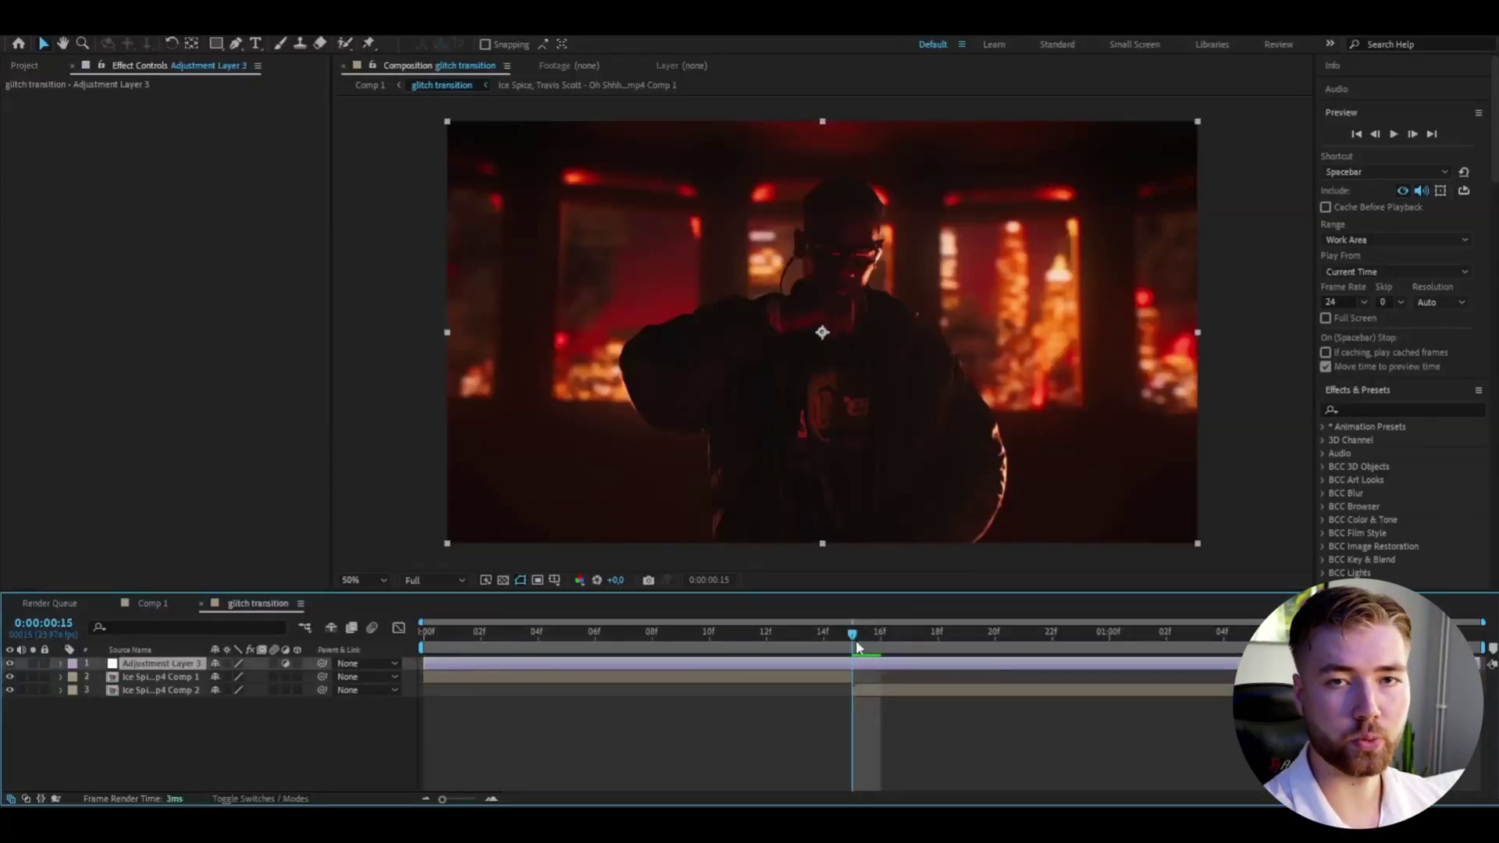
click(851, 654)
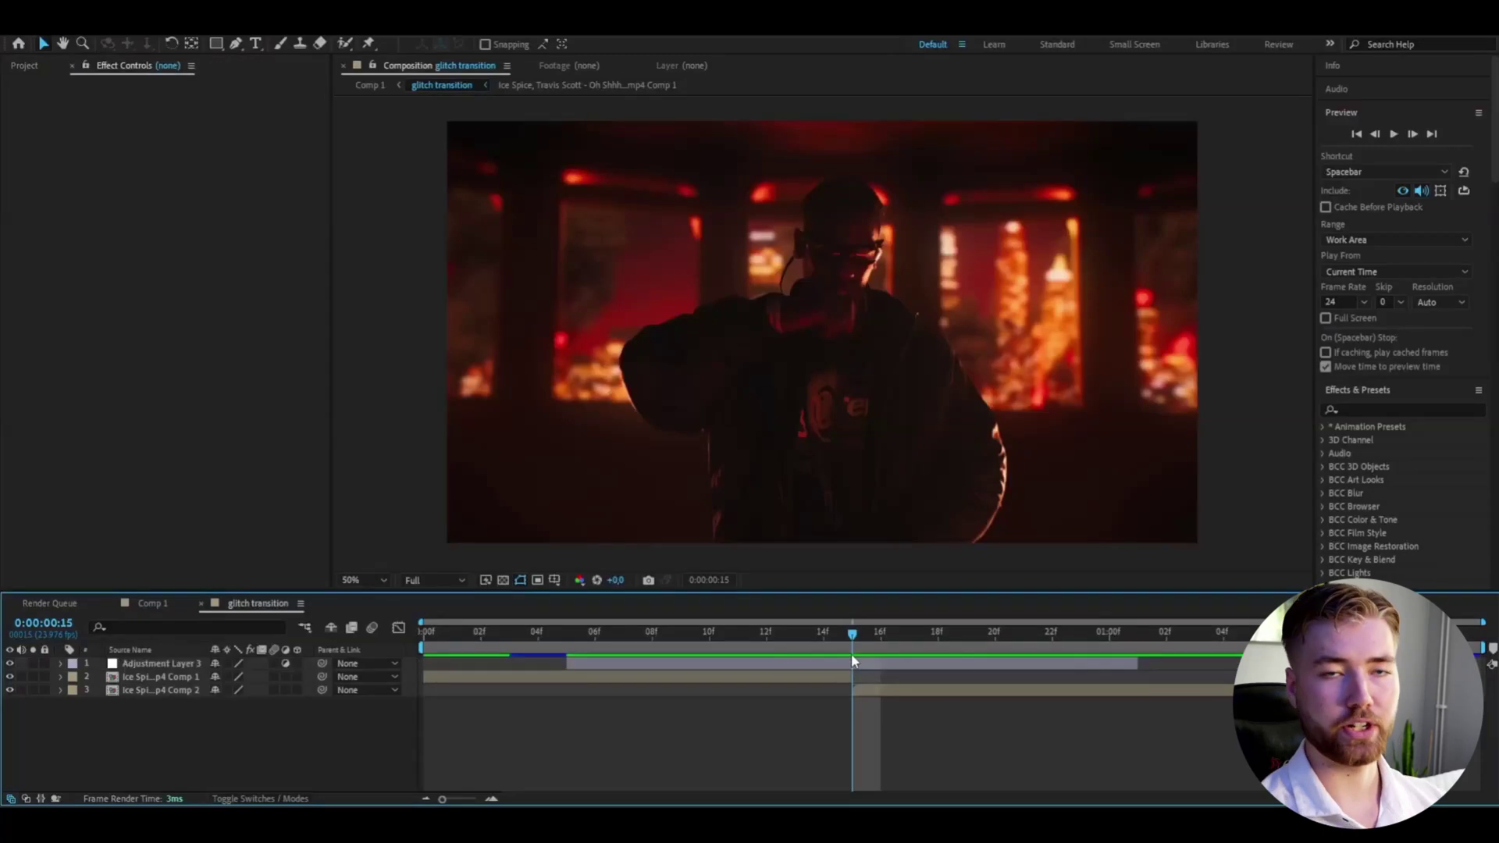
click(852, 663)
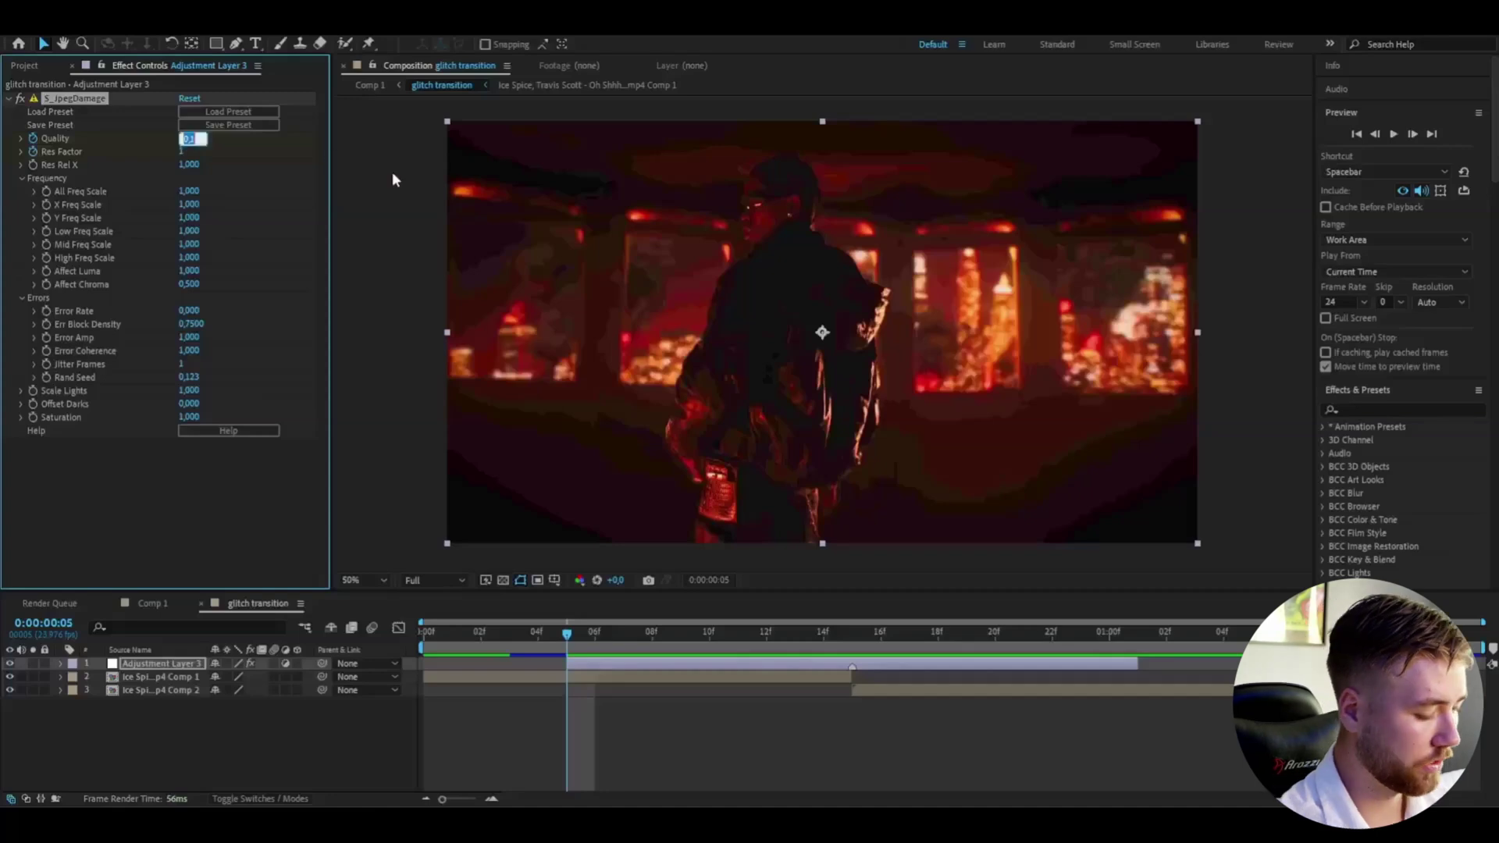
Step: Keyframe Quality 1 at frame 5, then Res Factor 25 and Quality 0,01 at the cut
text(1)
key(Return)
drag(639, 636, 853, 639)
click(182, 151)
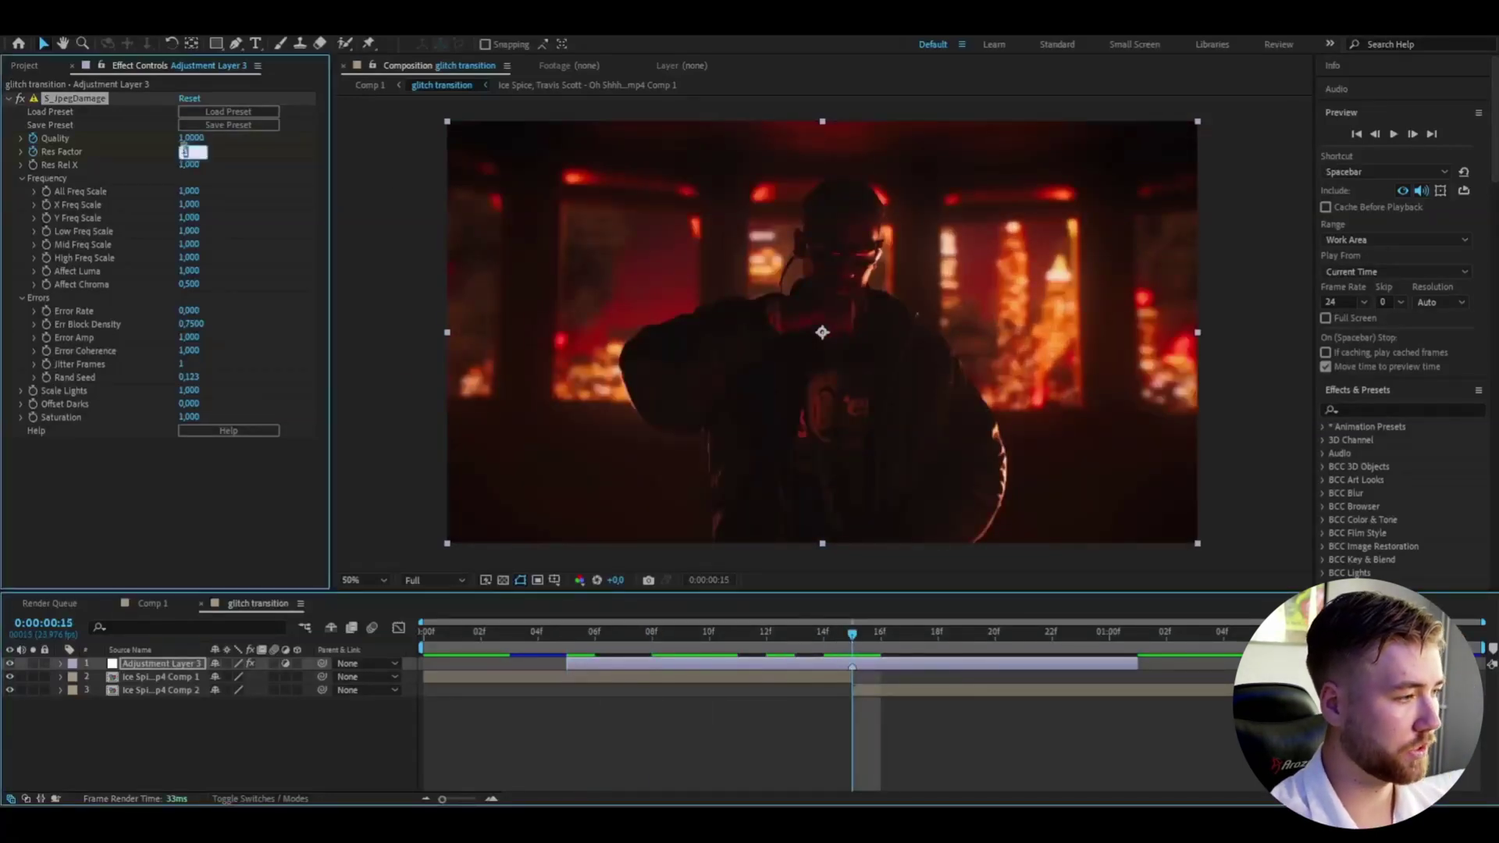
text(5)
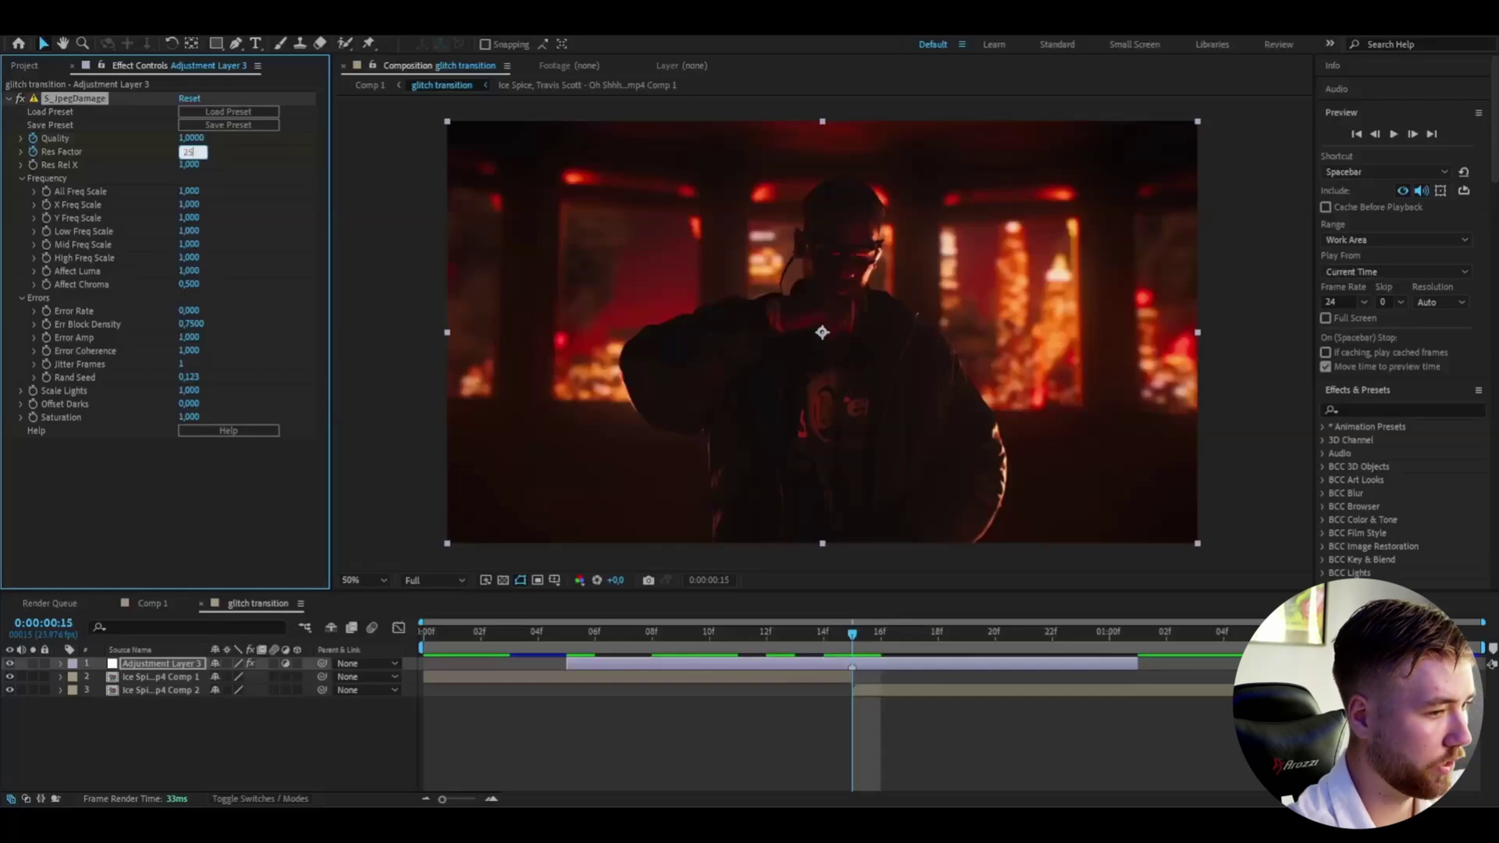
key(Return)
click(181, 139)
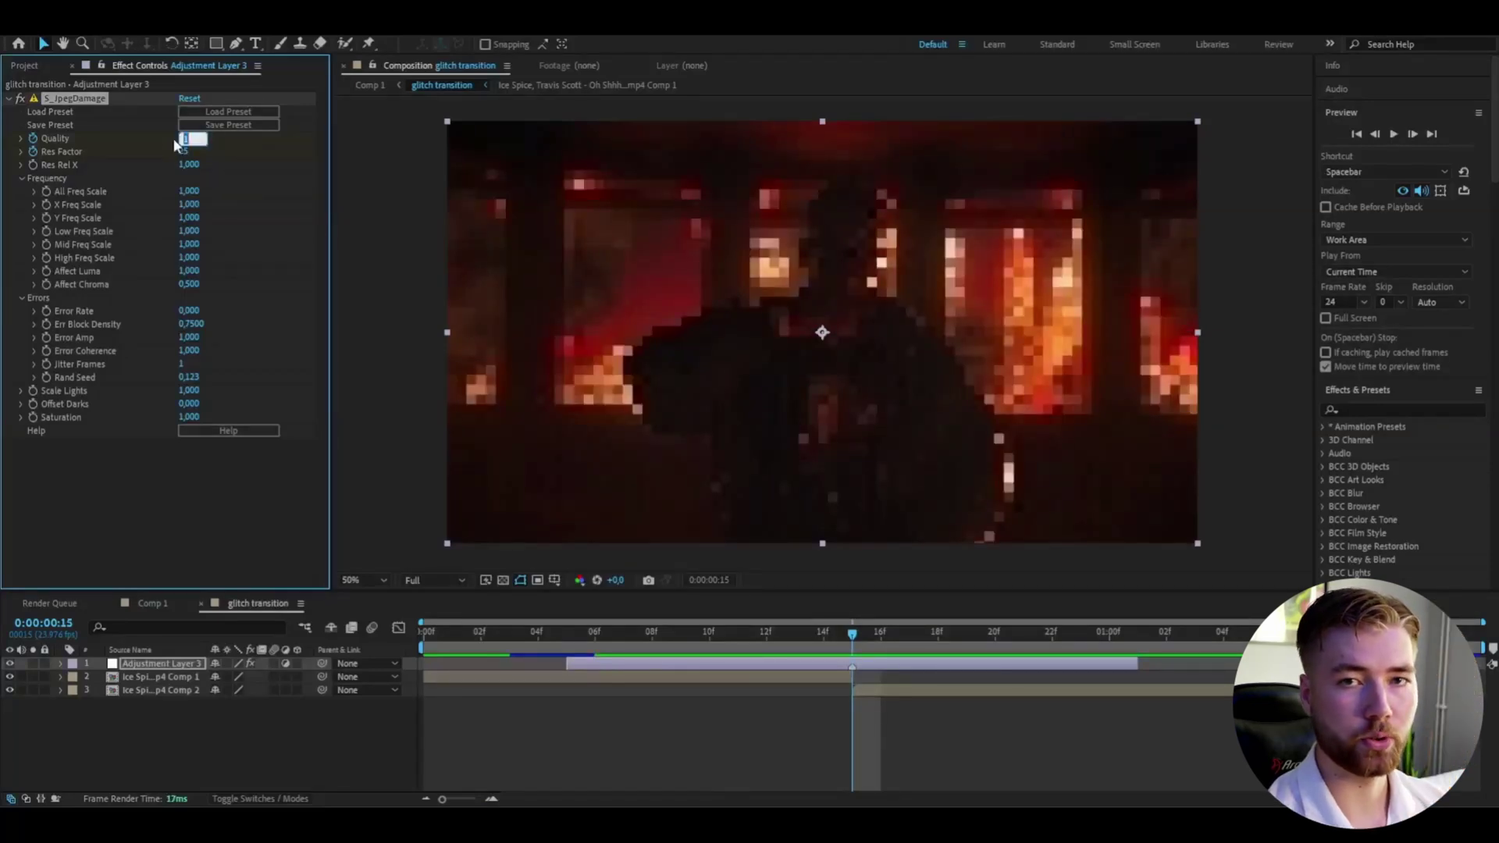
text(0,01)
key(Tab)
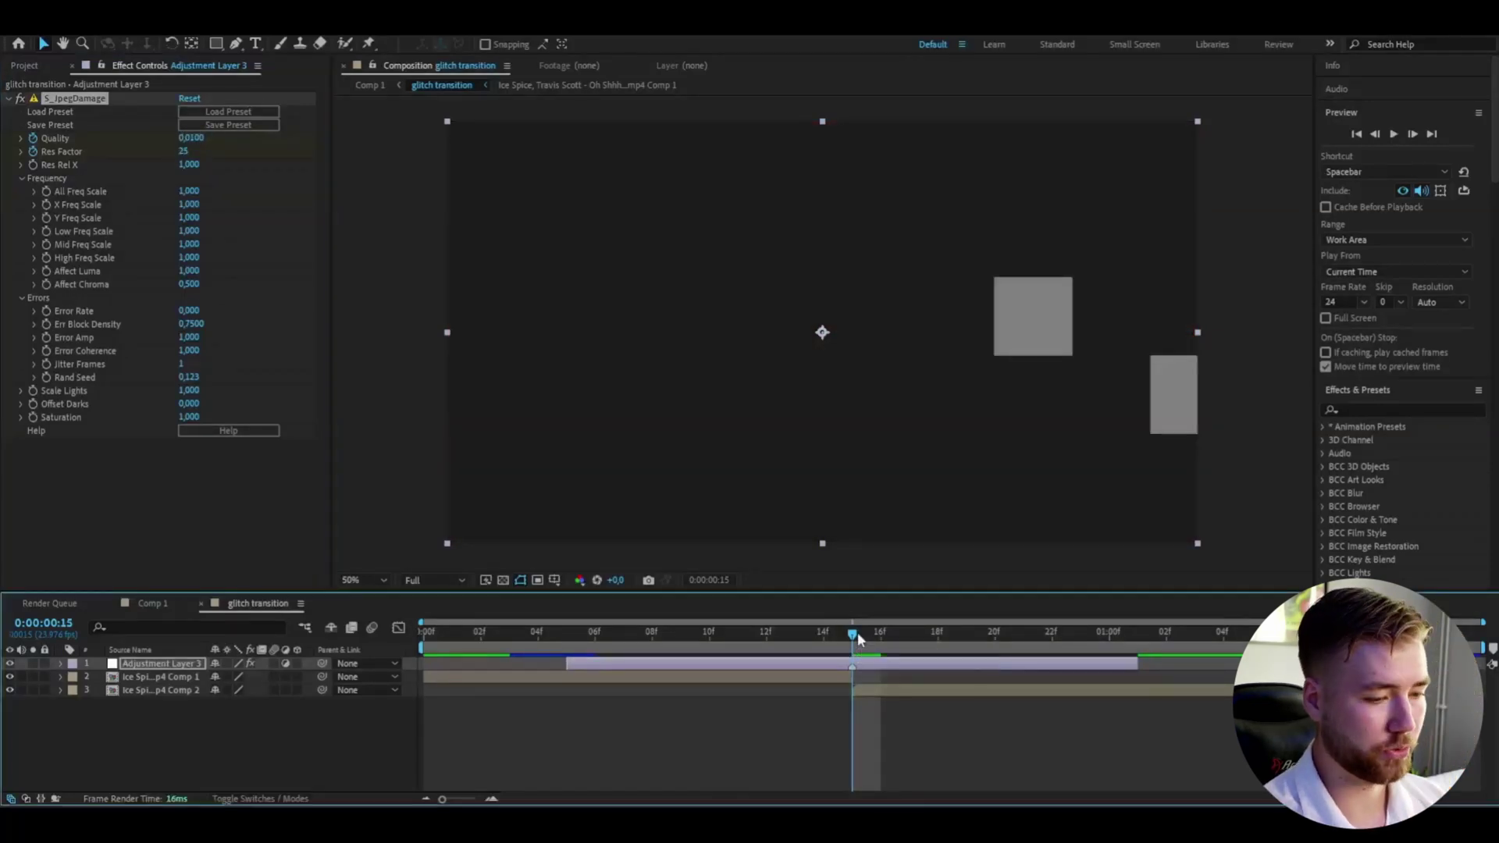
Step: Return Res Factor and Quality to 1 at 01:01, then preview from frame 5
click(1139, 634)
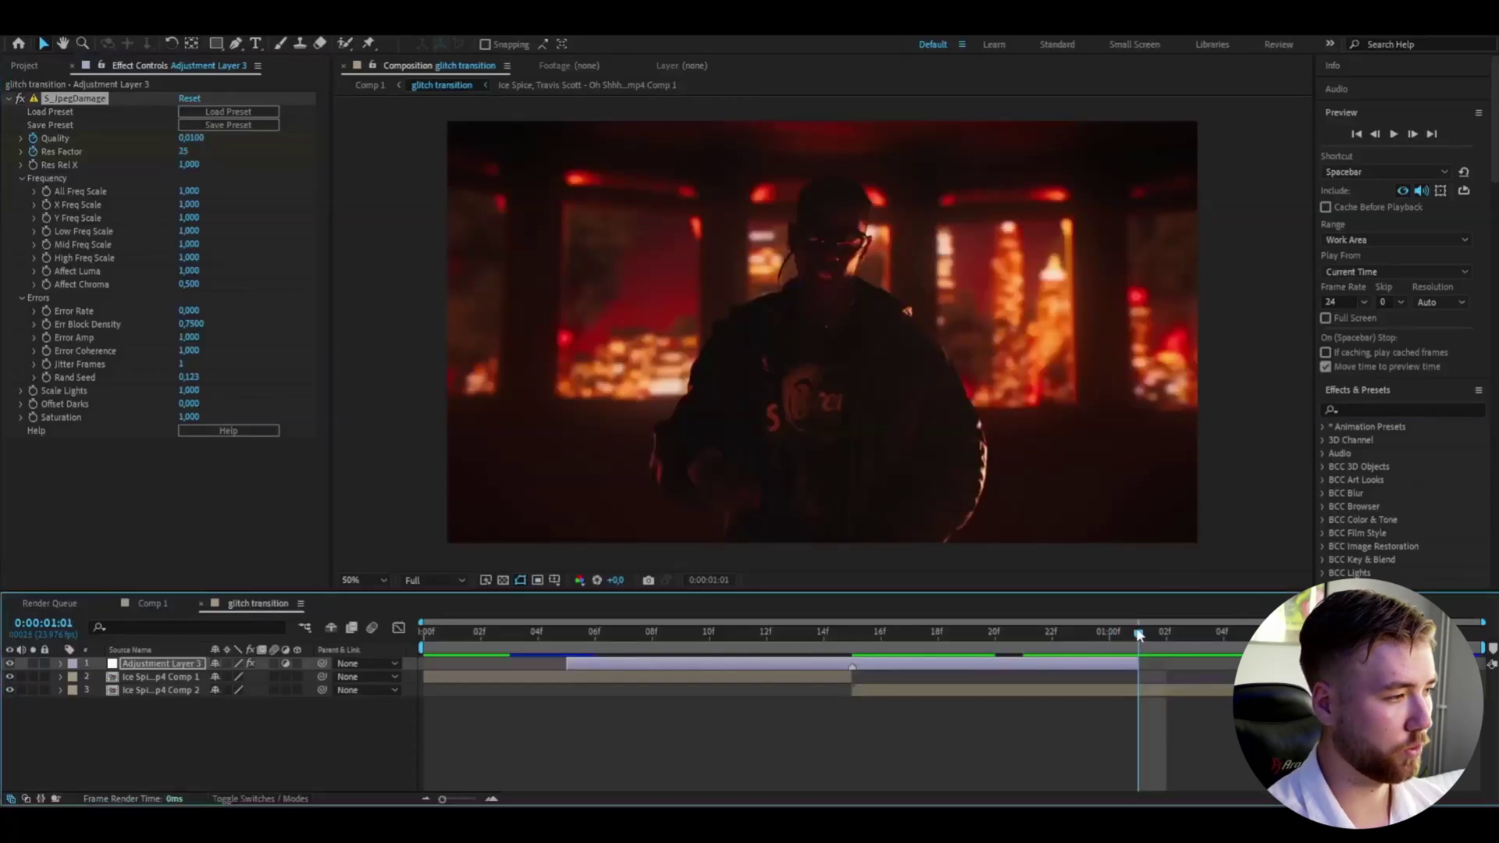
click(187, 153)
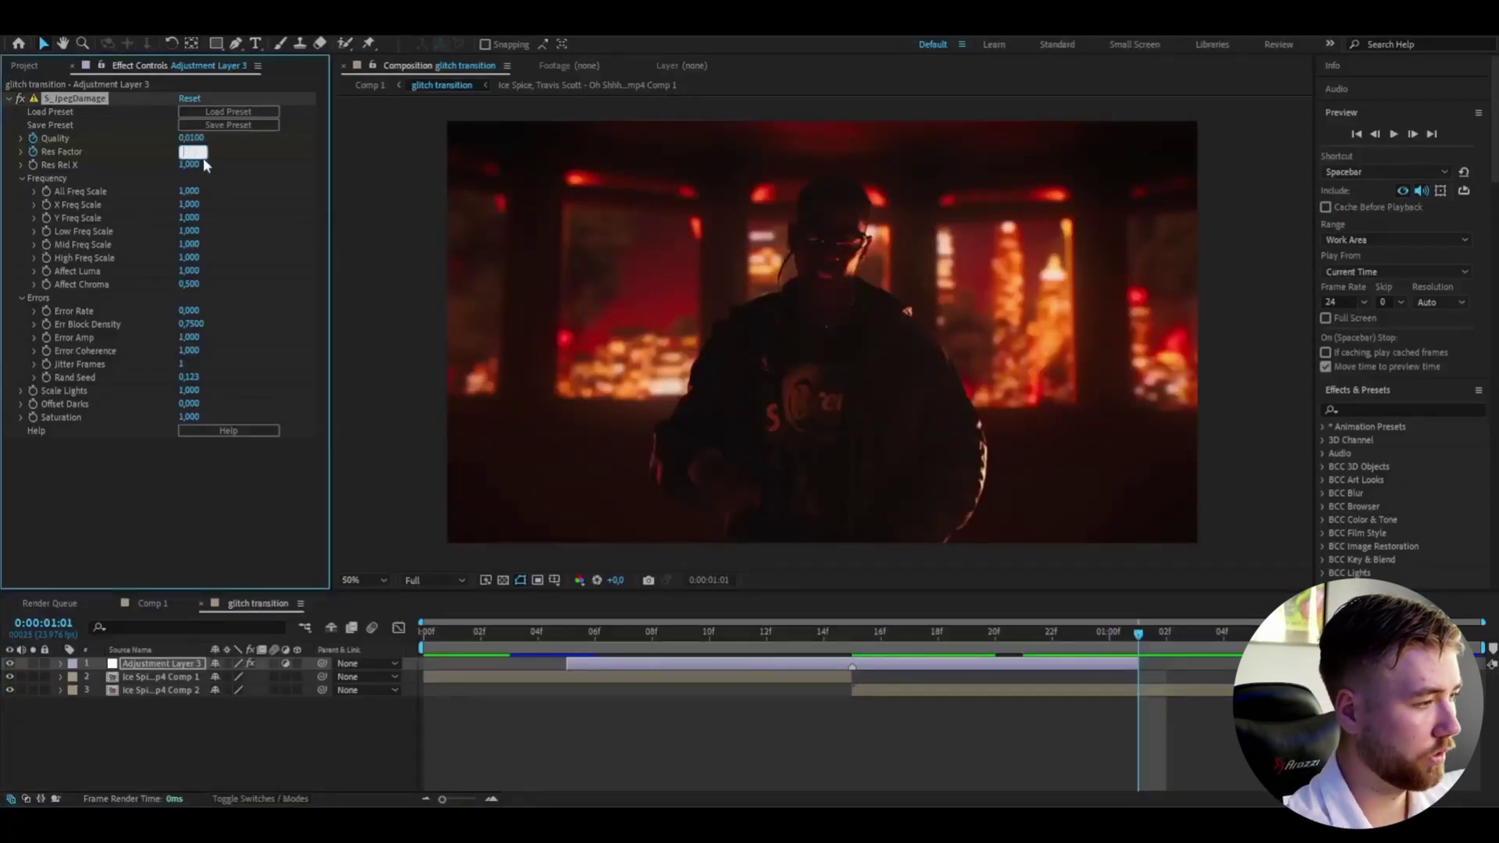
text(1)
key(Return)
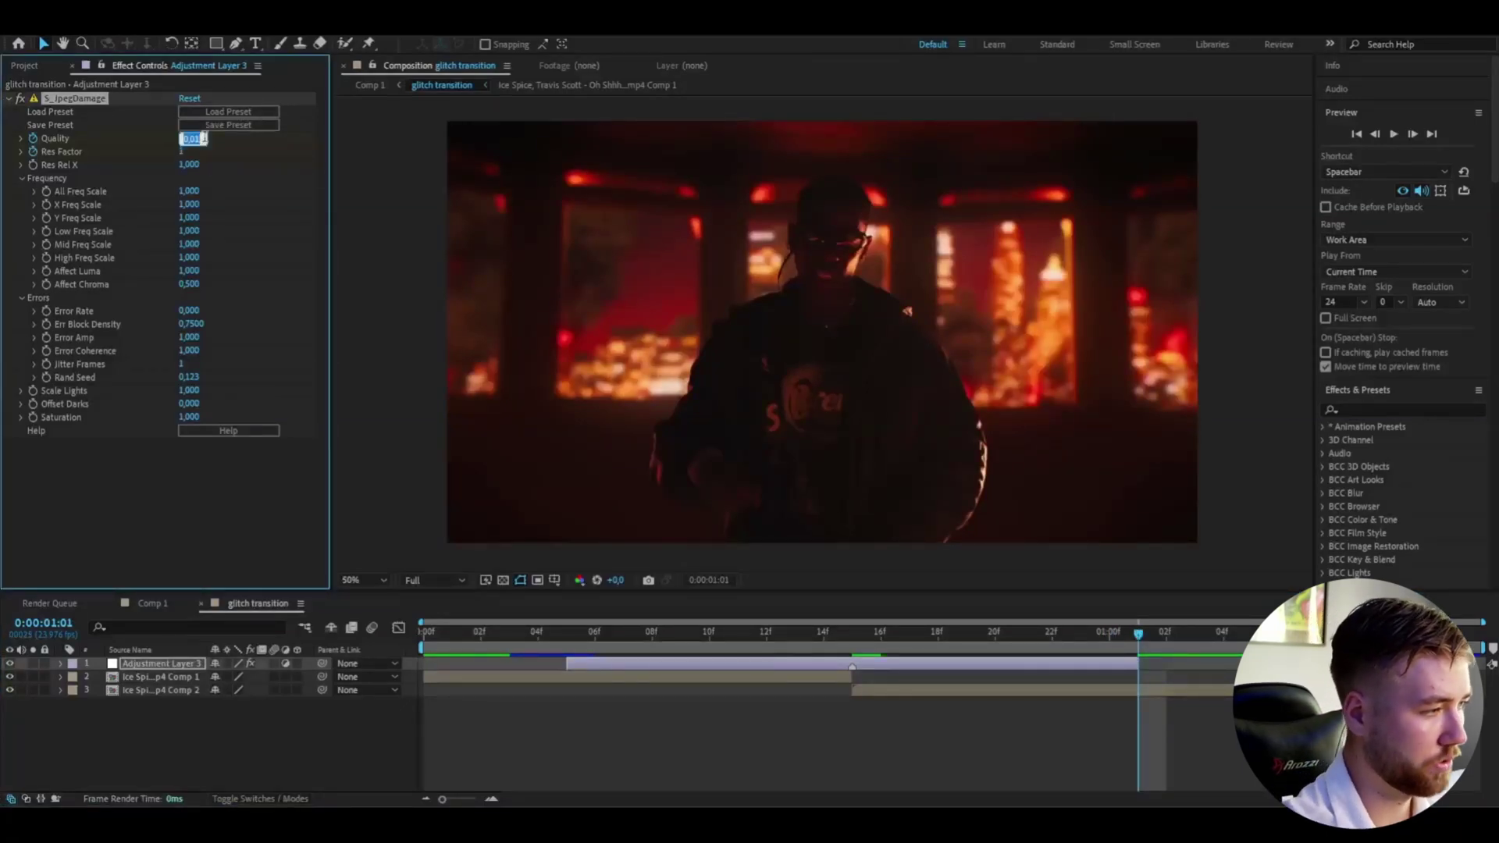
key(Return)
click(568, 634)
key(space)
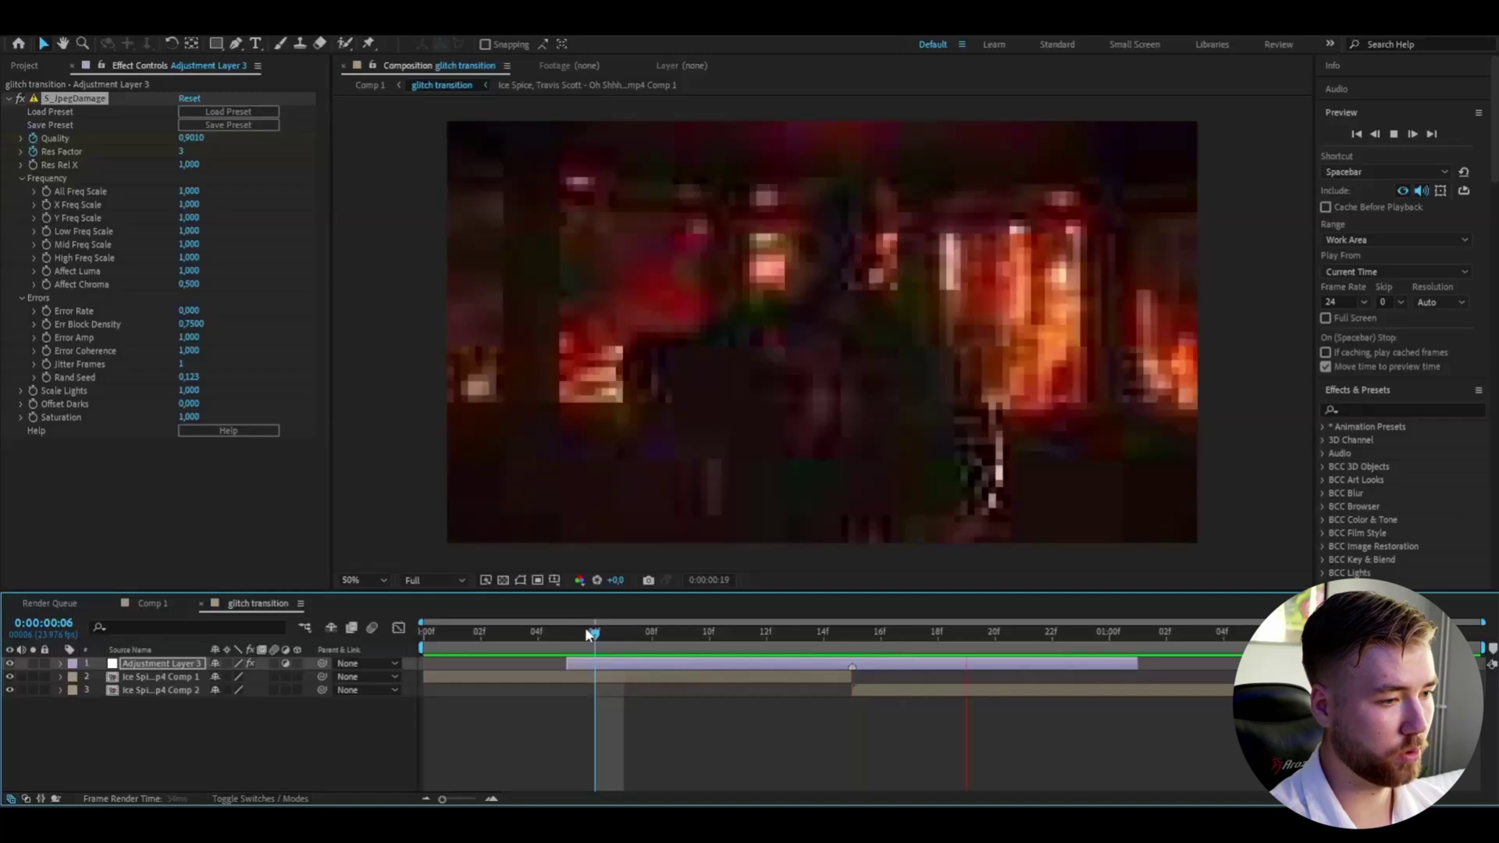
key(space)
Step: Apply Easy Ease to all six S_JpegDamage Quality and Res Factor keyframes
click(585, 633)
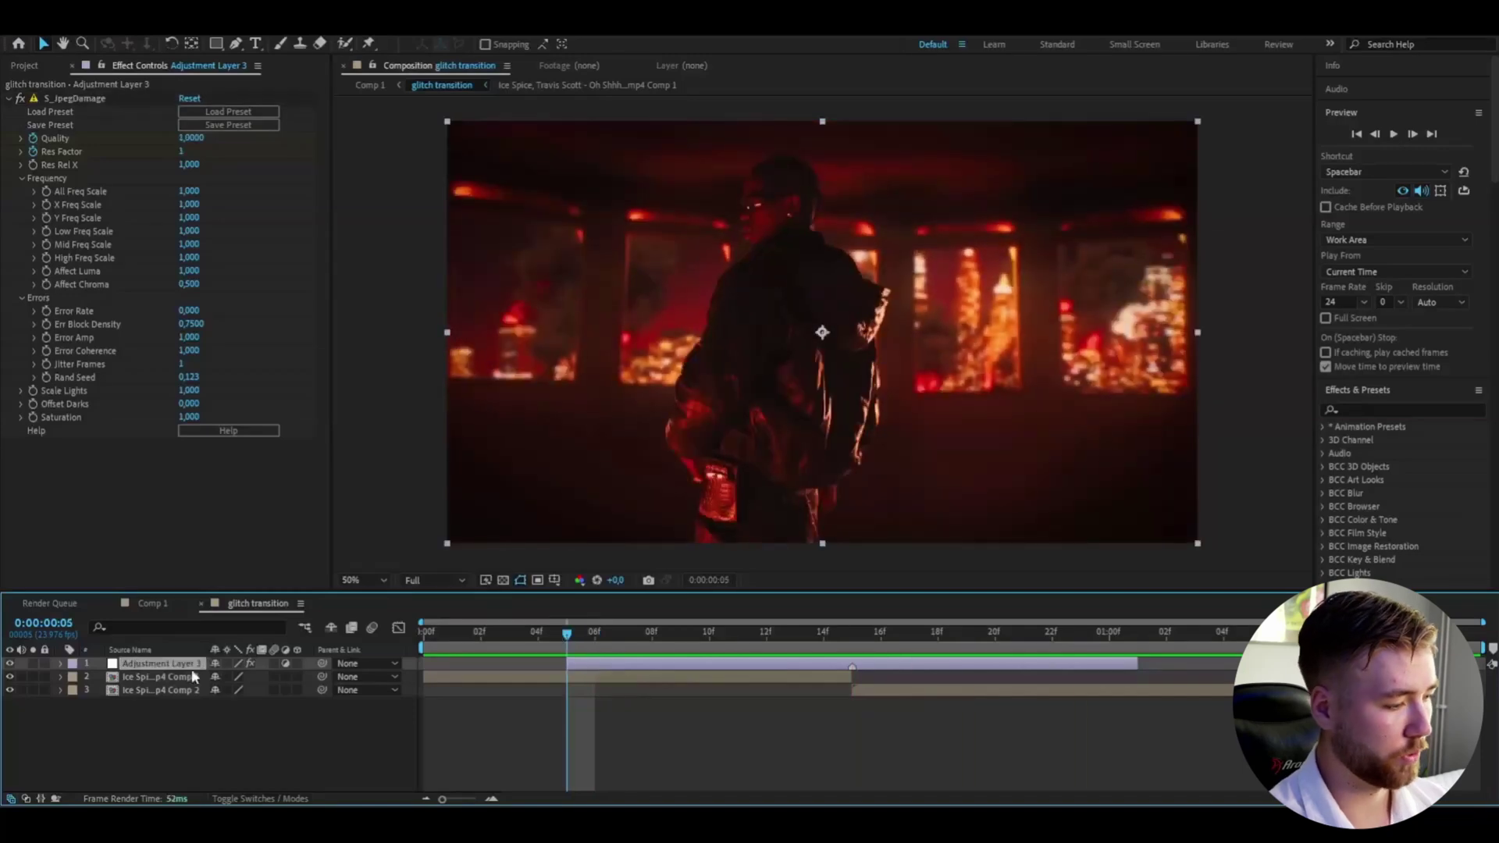
click(60, 664)
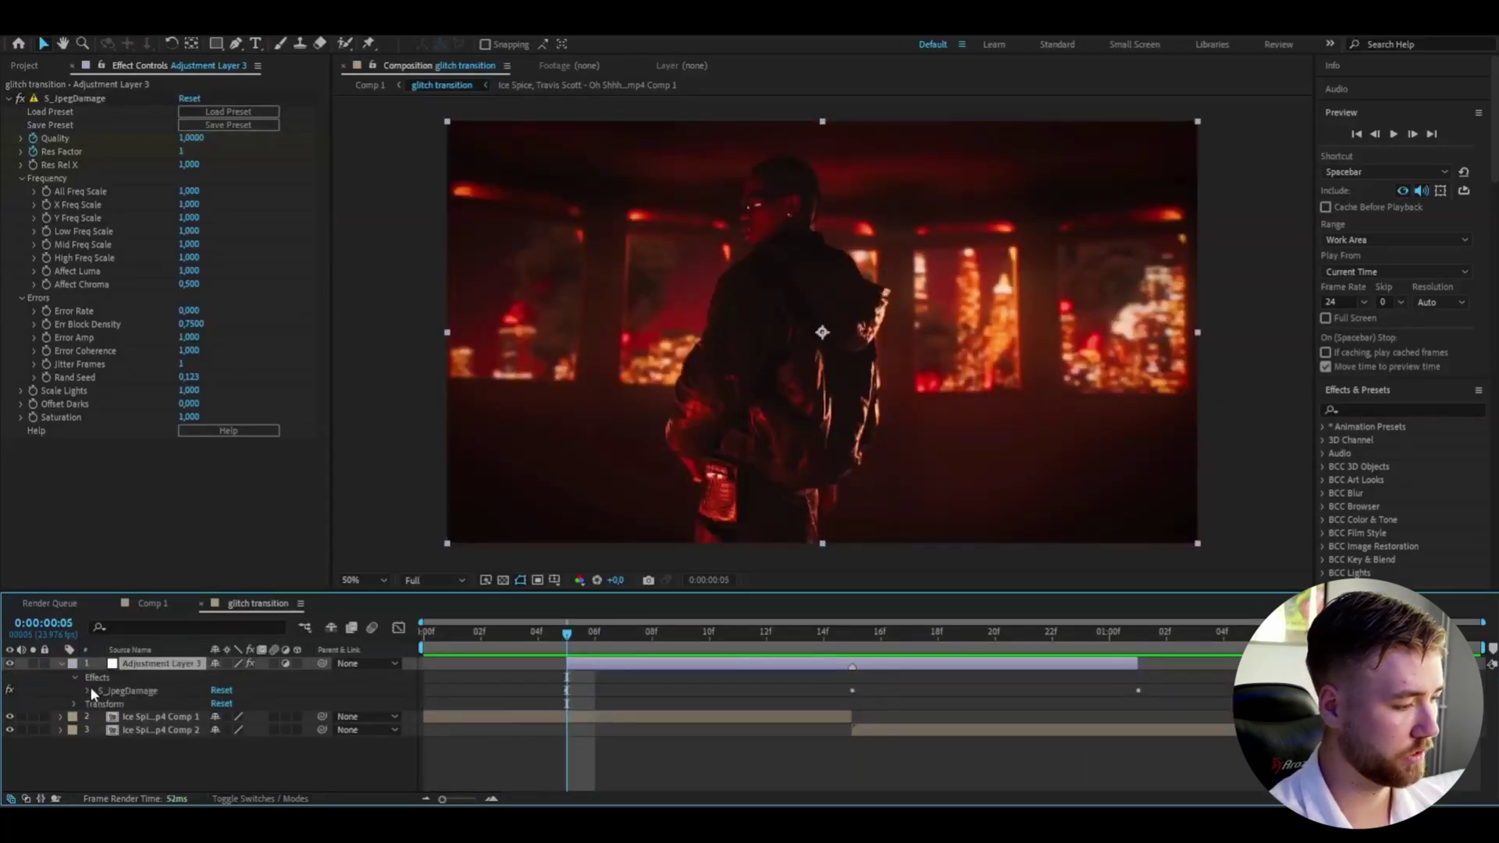
click(87, 690)
drag(1155, 694, 562, 723)
key(F9)
click(562, 723)
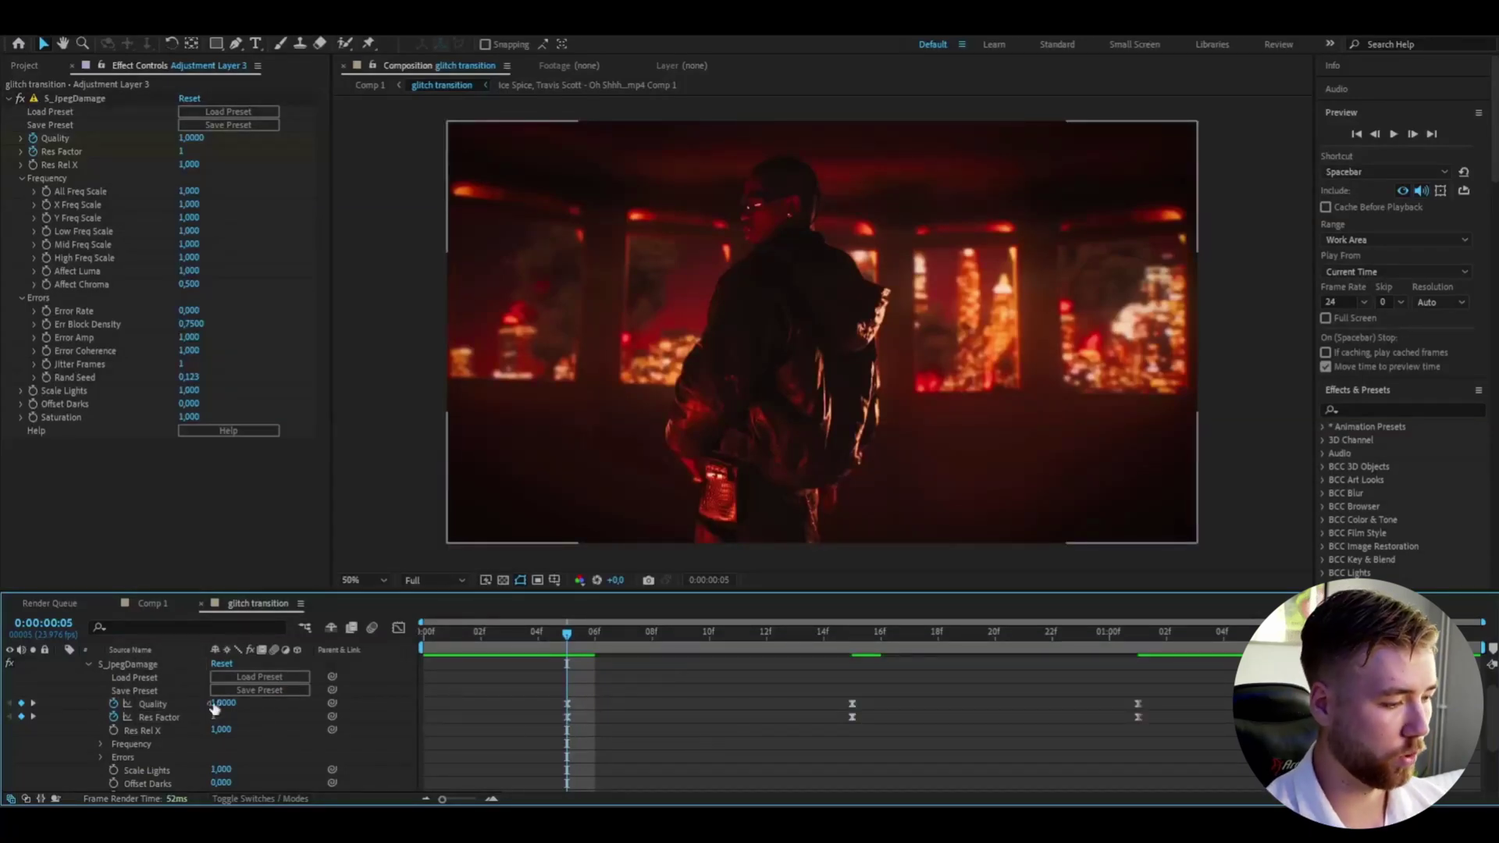
Step: Drag the Quality curve's Bezier handles into a sharp V at the cut
click(569, 702)
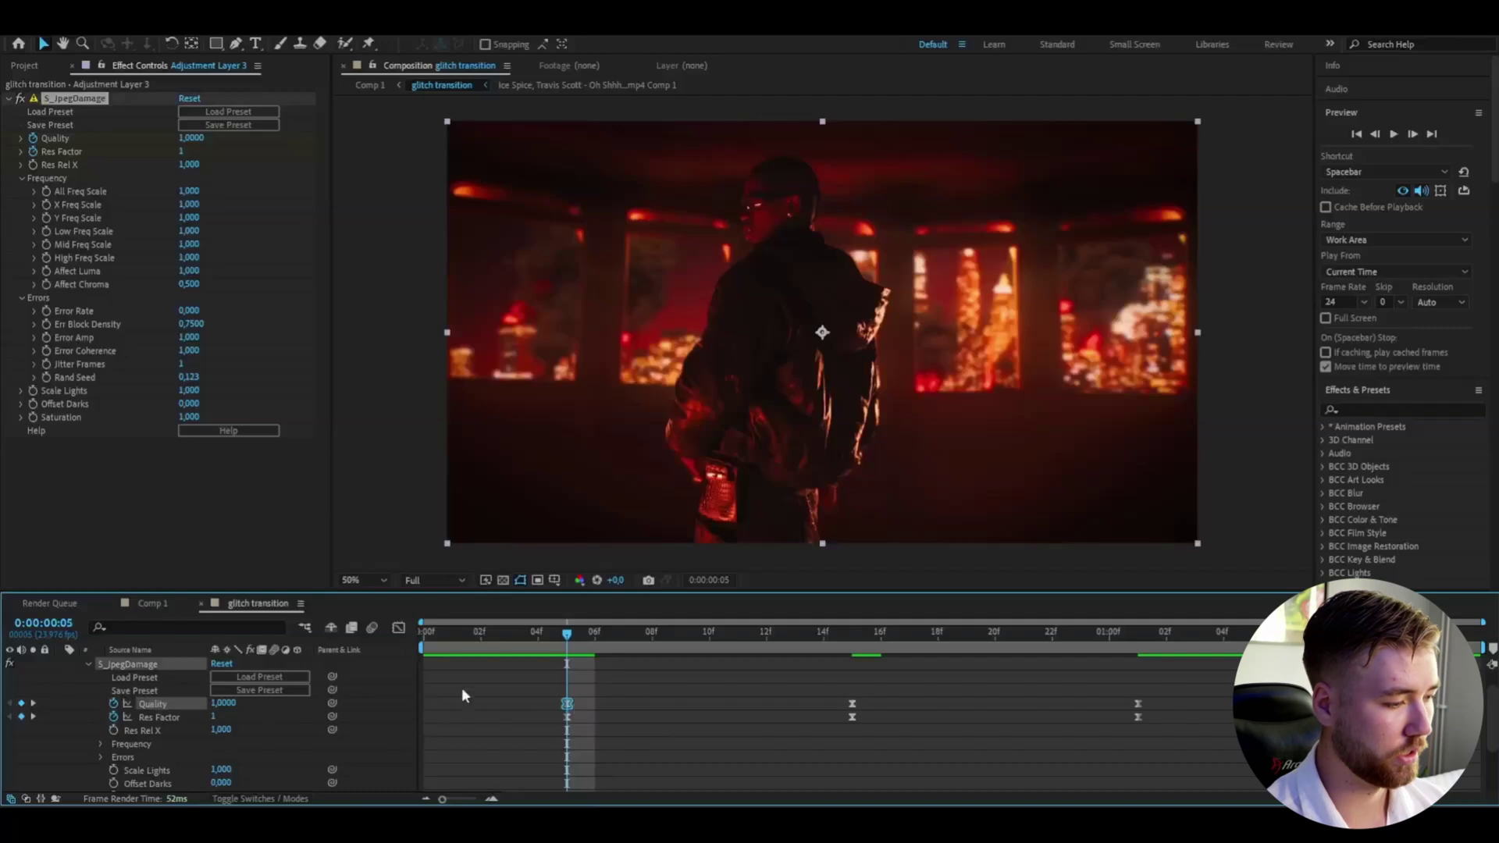
click(399, 626)
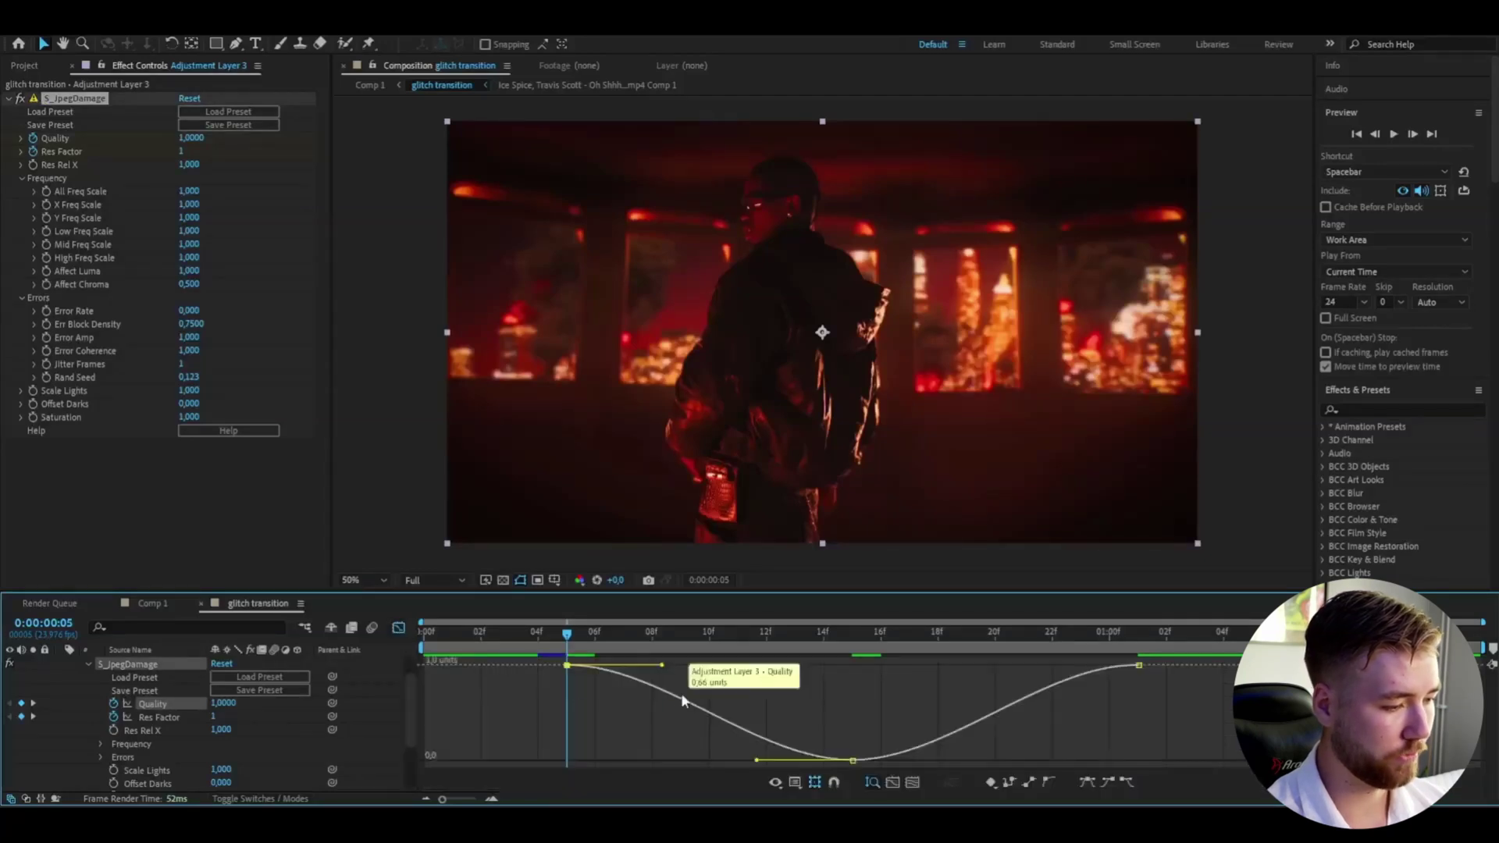
drag(661, 667, 852, 666)
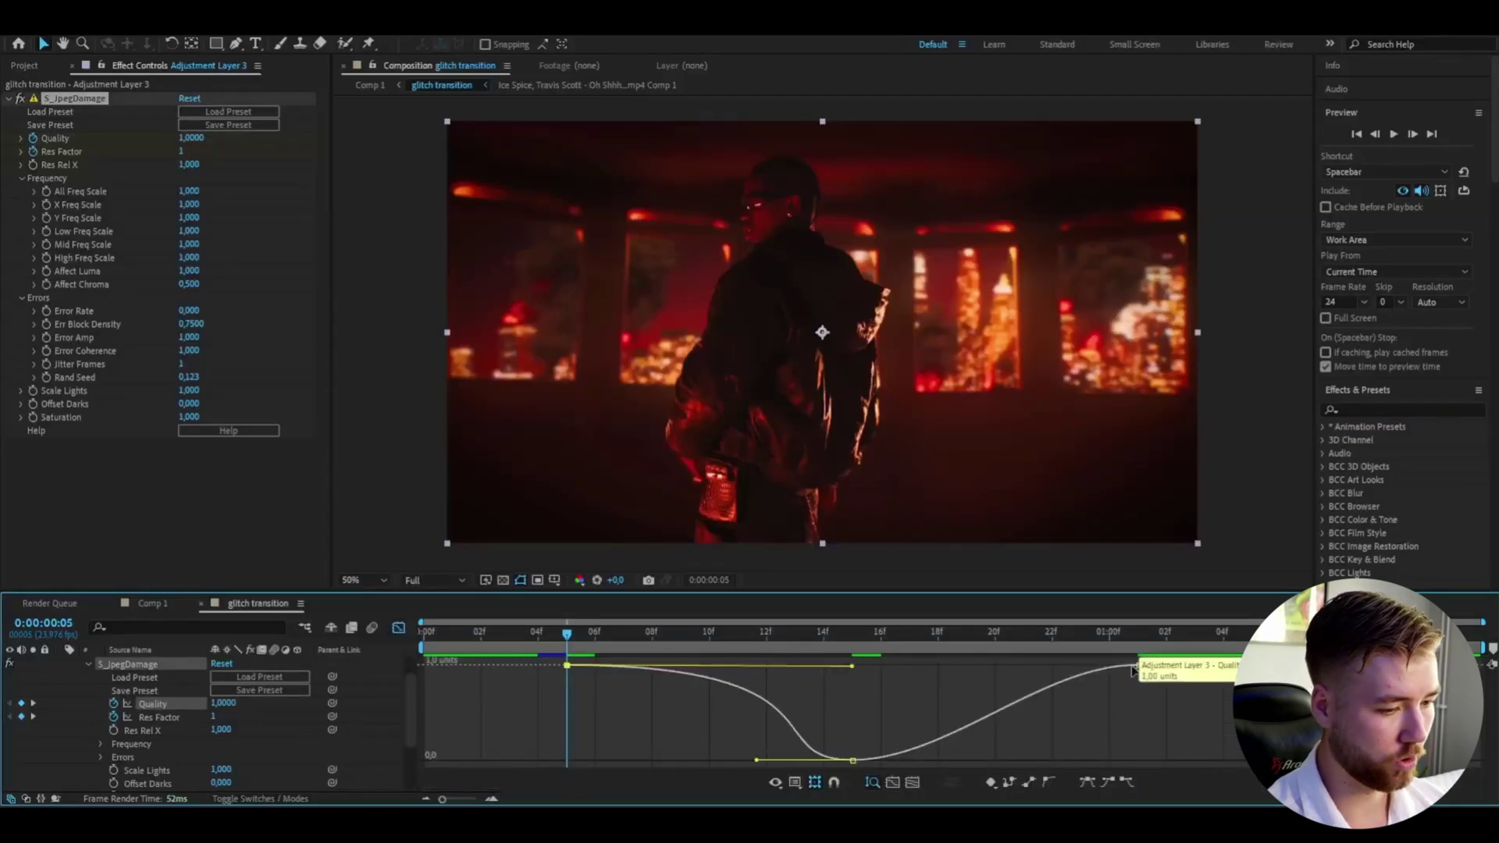
drag(1139, 666, 852, 666)
drag(755, 760, 849, 759)
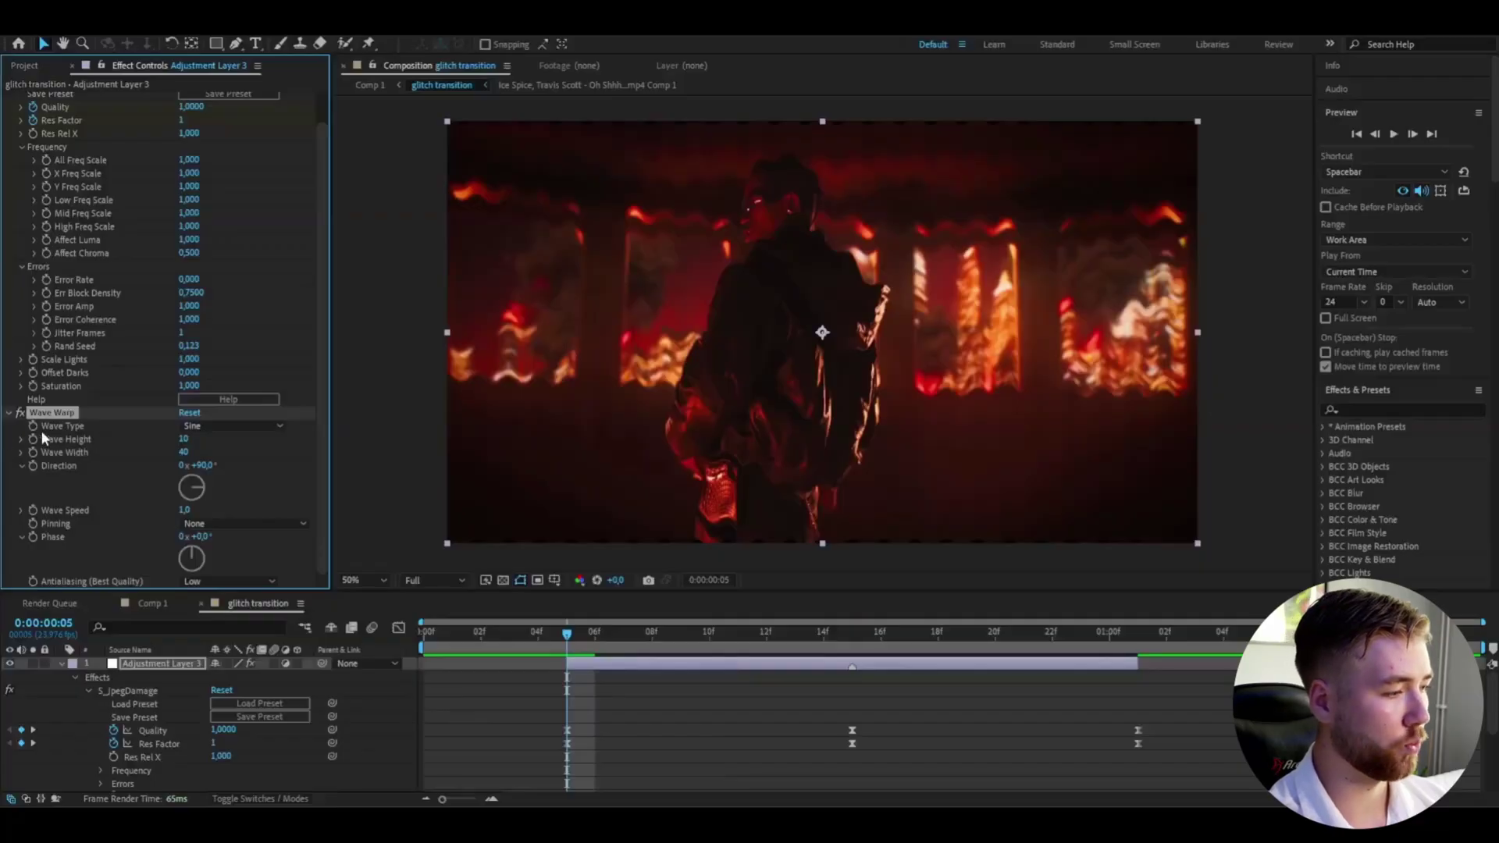
Step: Set Wave Warp's Wave Type to Smooth Noise and Direction to 0°
click(227, 426)
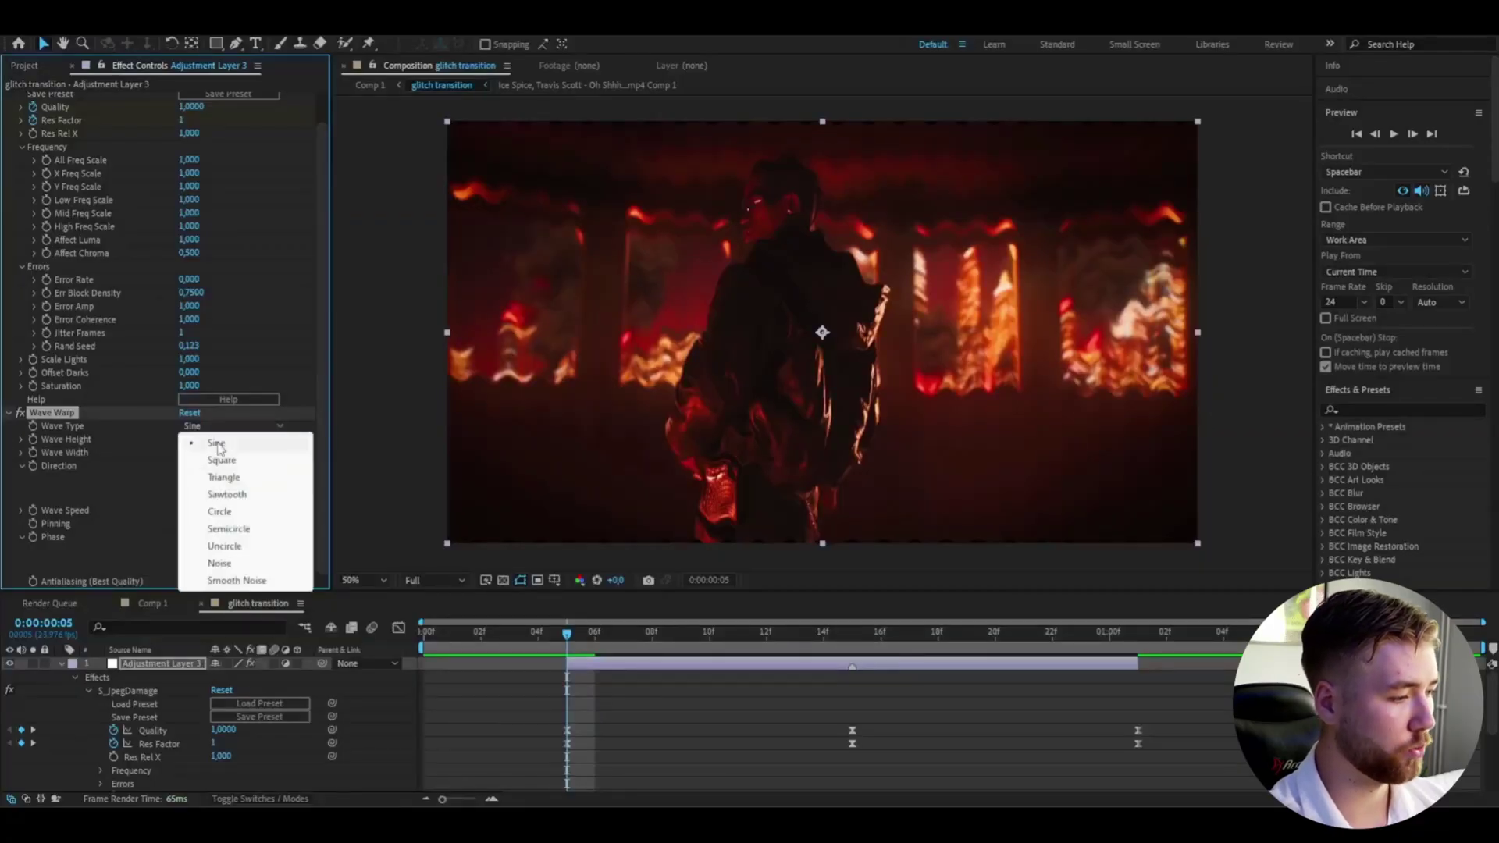
click(238, 581)
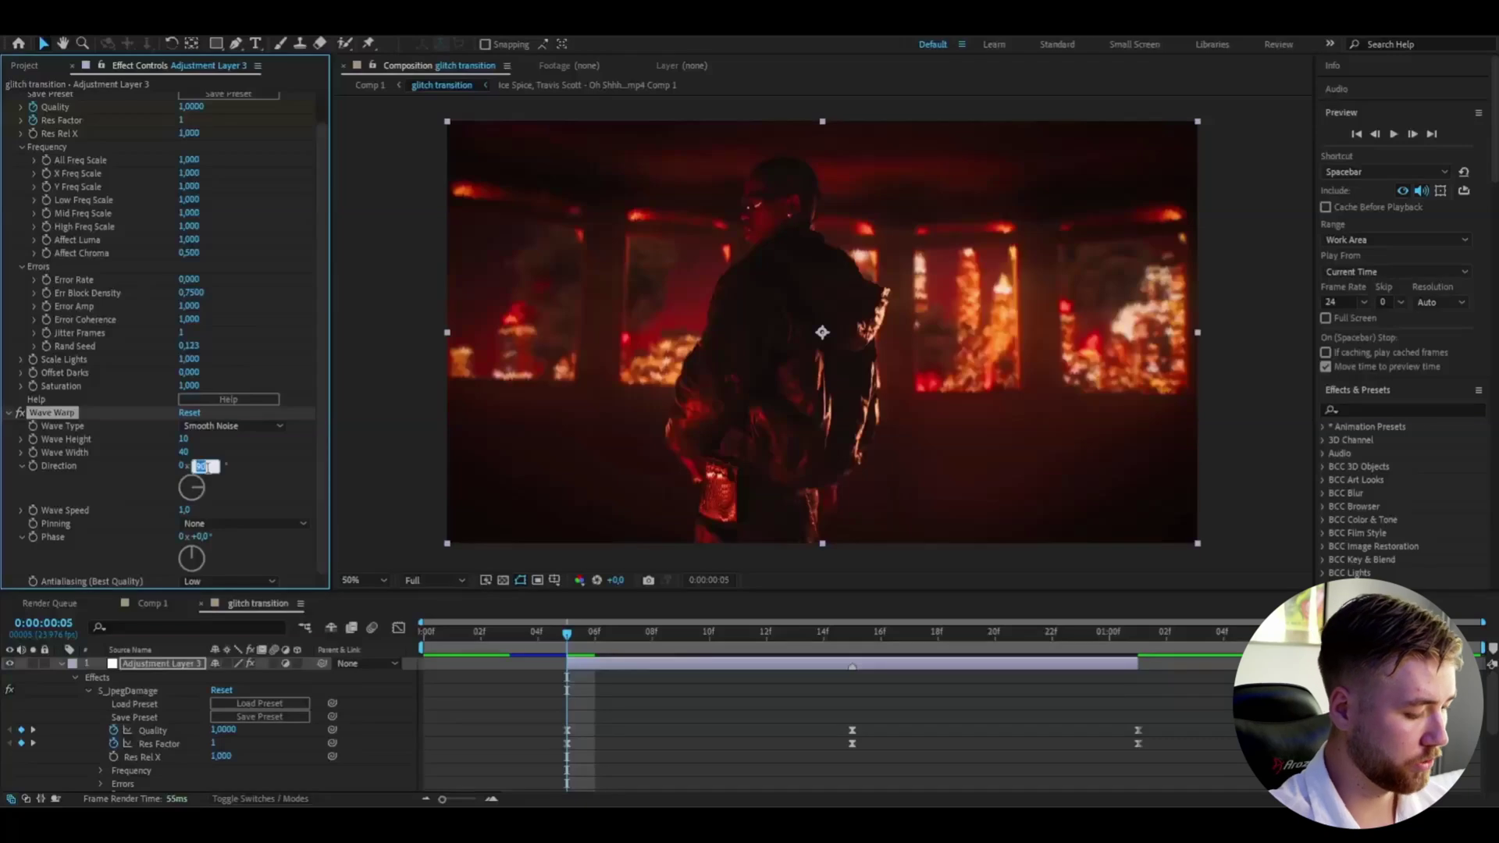
text(0)
key(Return)
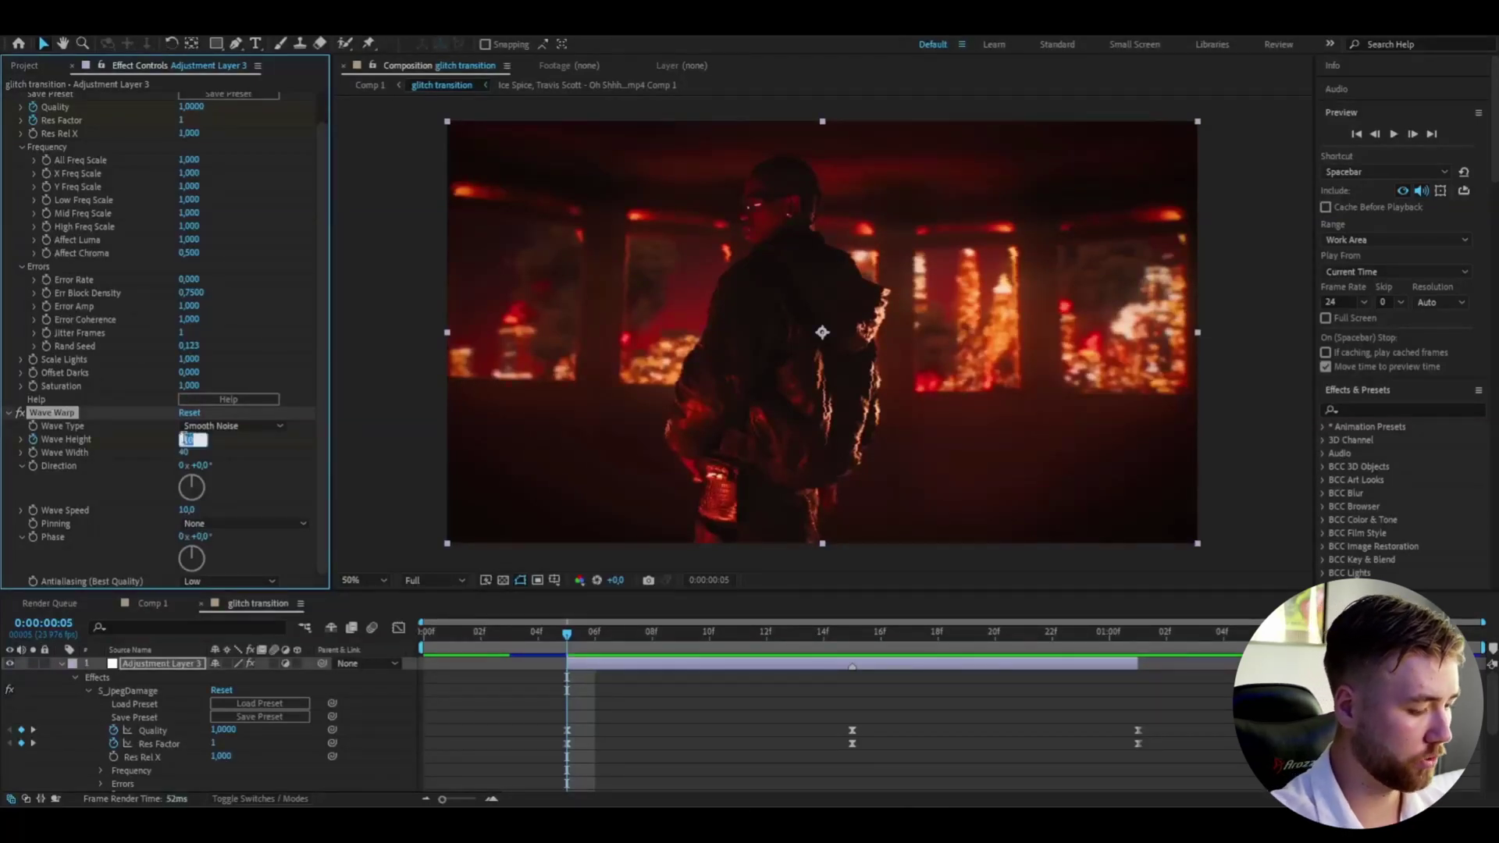
Step: Keyframe Wave Height at 500 at 0:15 and back to 0 at 1:01
key(Return)
key(k)
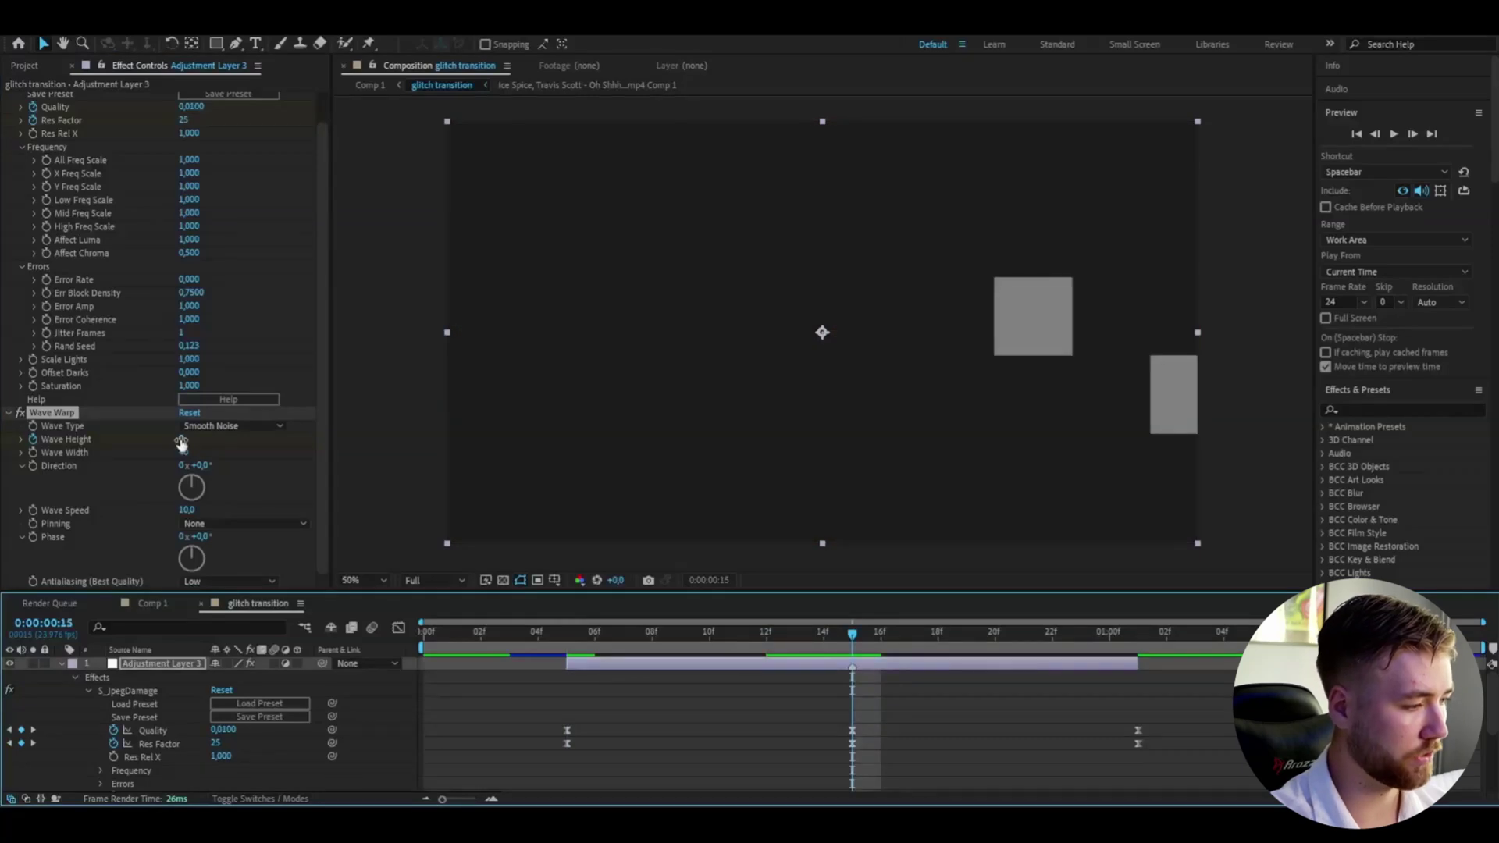
click(181, 440)
key(space)
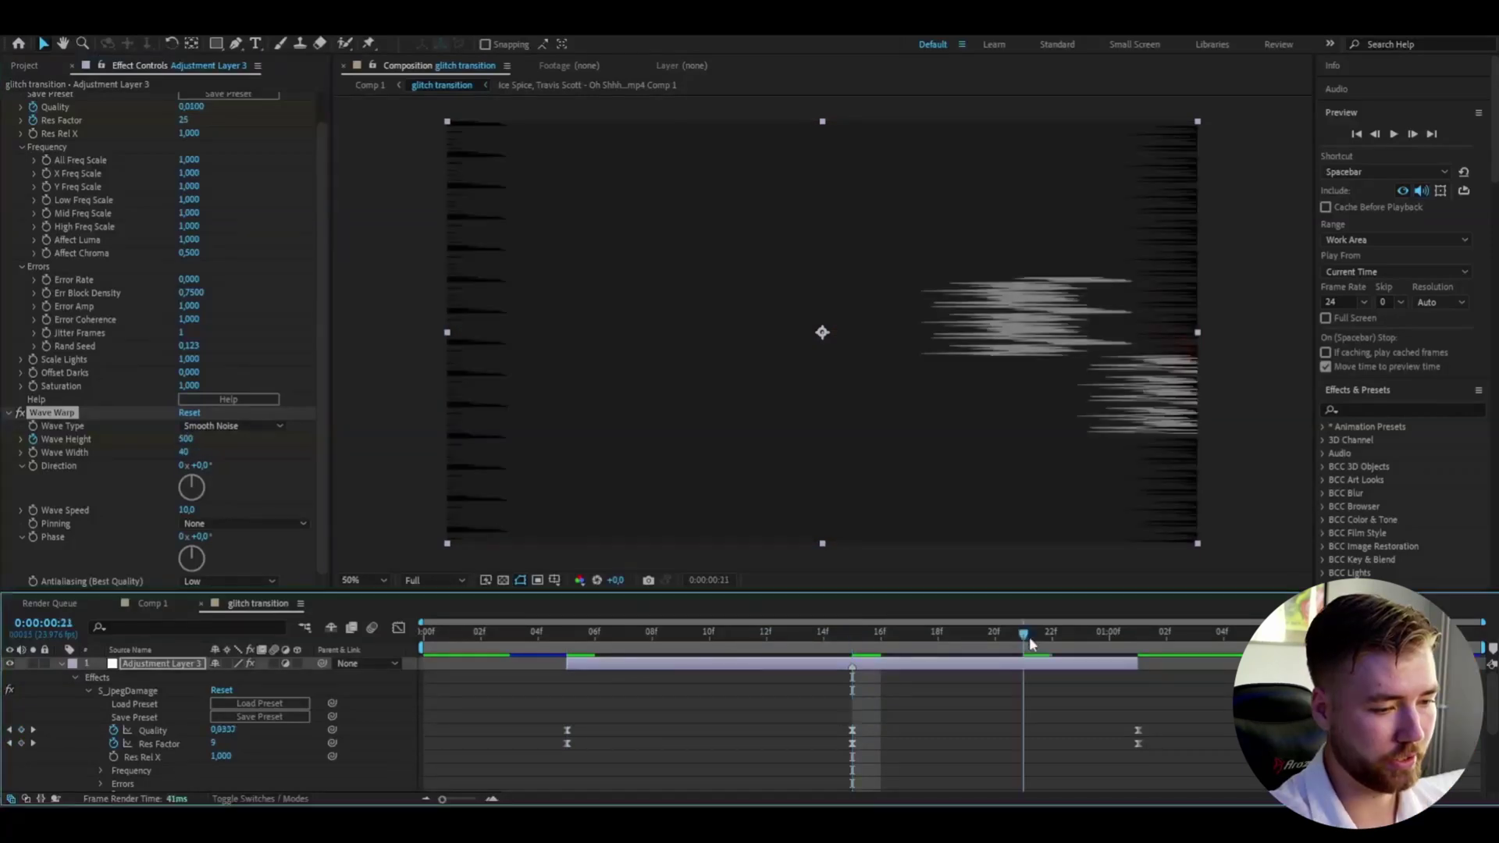
text(0)
key(Return)
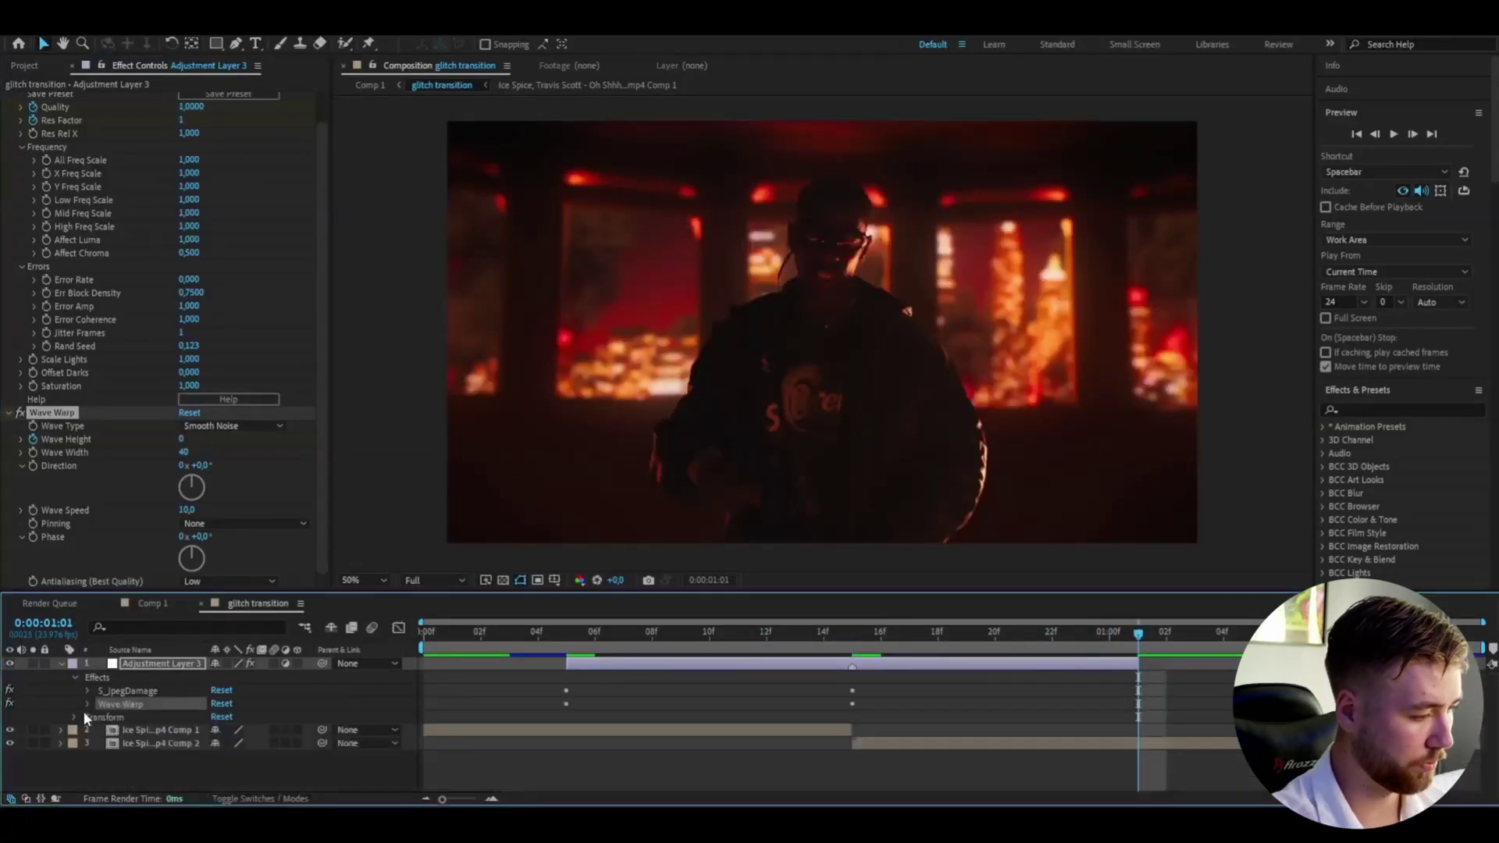
Step: Reshape the Wave Height curve into a sharp 500 peak at 0:15 with long eased slopes
drag(1154, 713, 553, 693)
scroll(578, 723, up, 2)
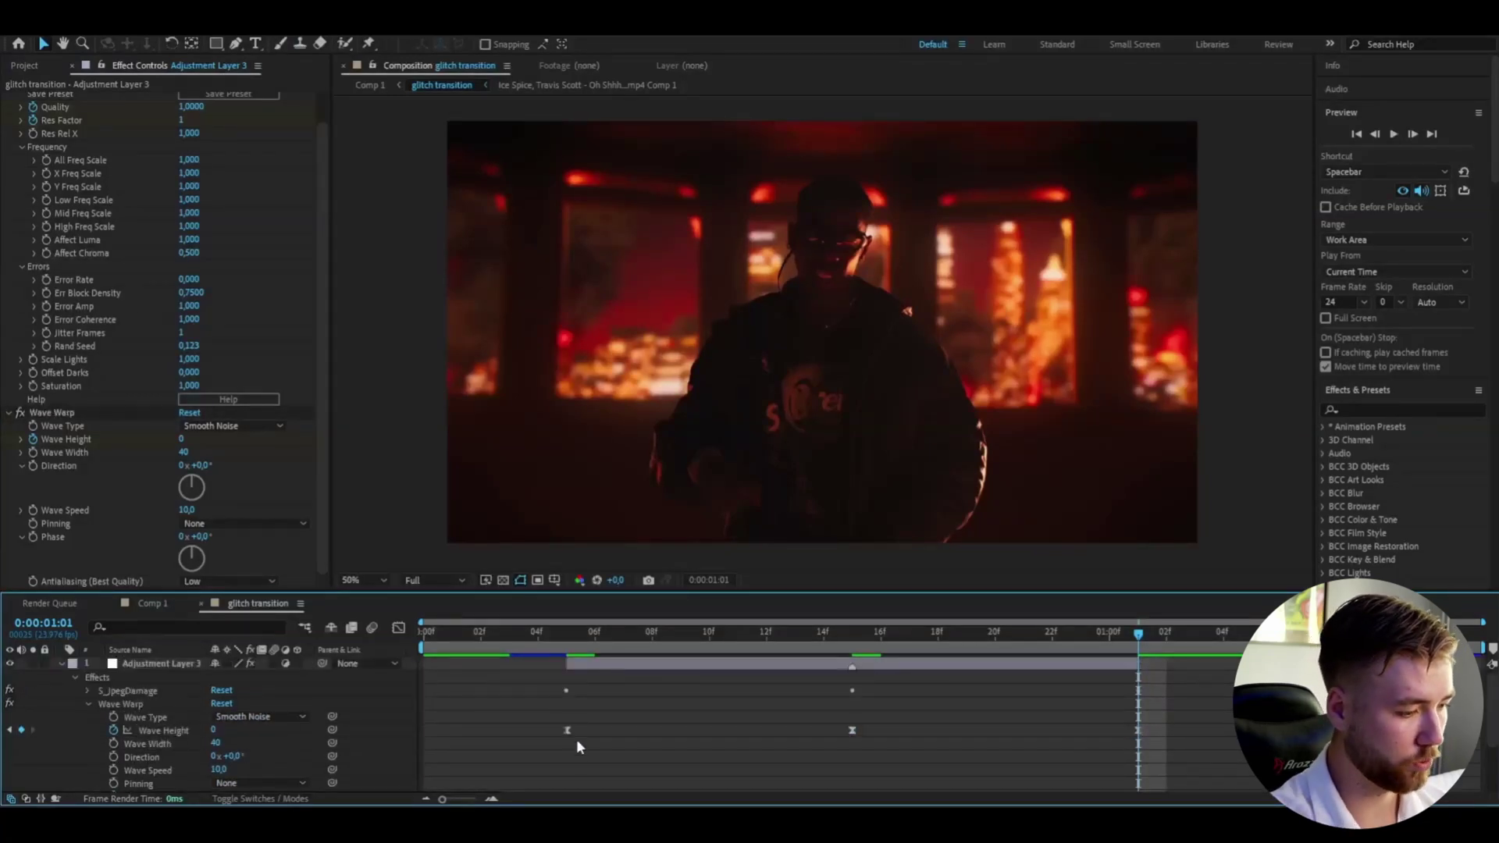
key(shift+F3)
drag(756, 668, 852, 670)
drag(945, 666, 853, 667)
drag(662, 759, 852, 760)
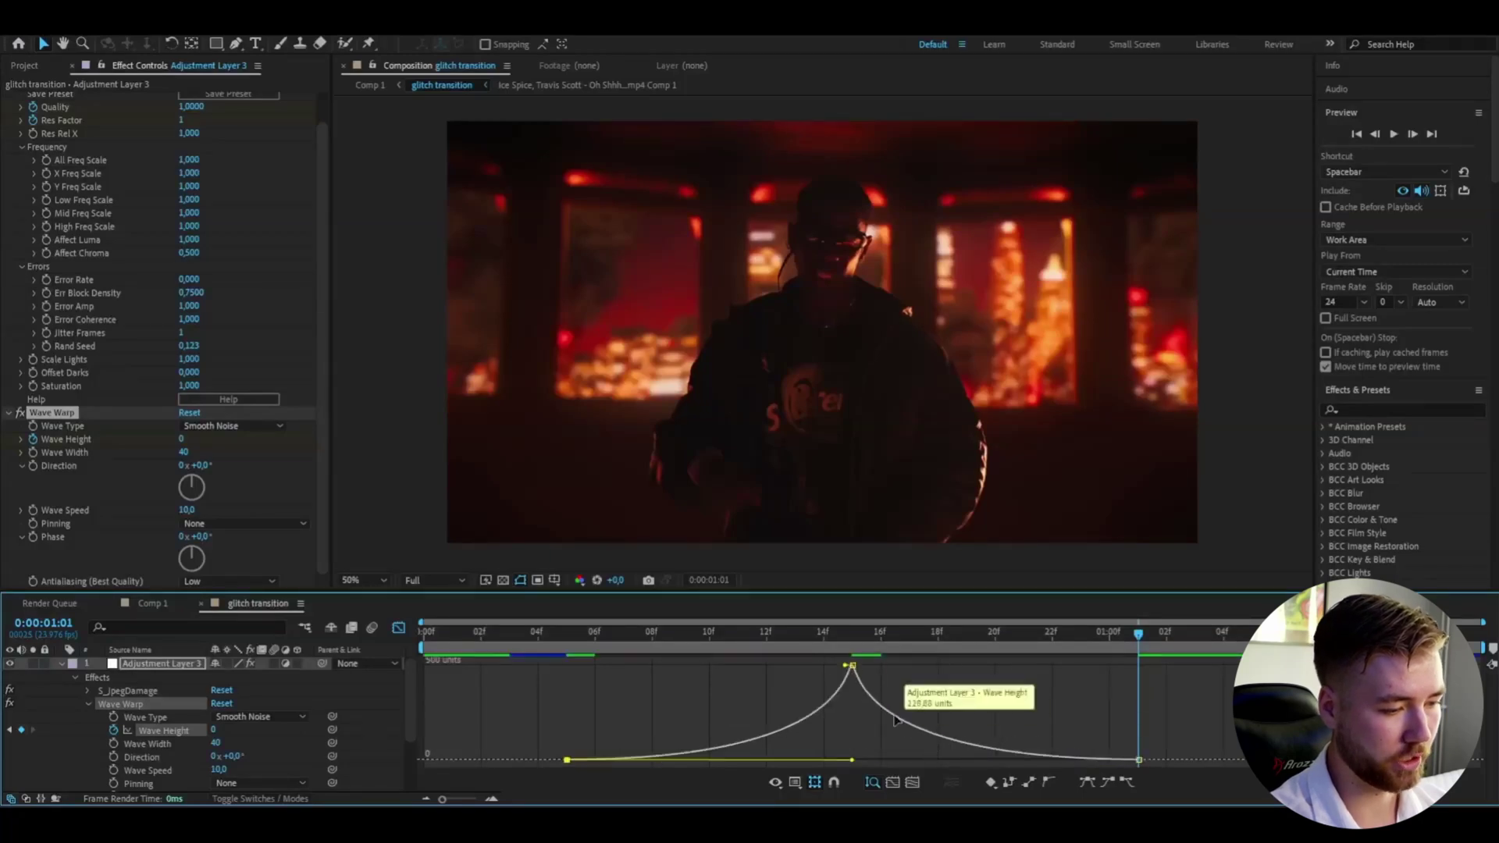
key(j)
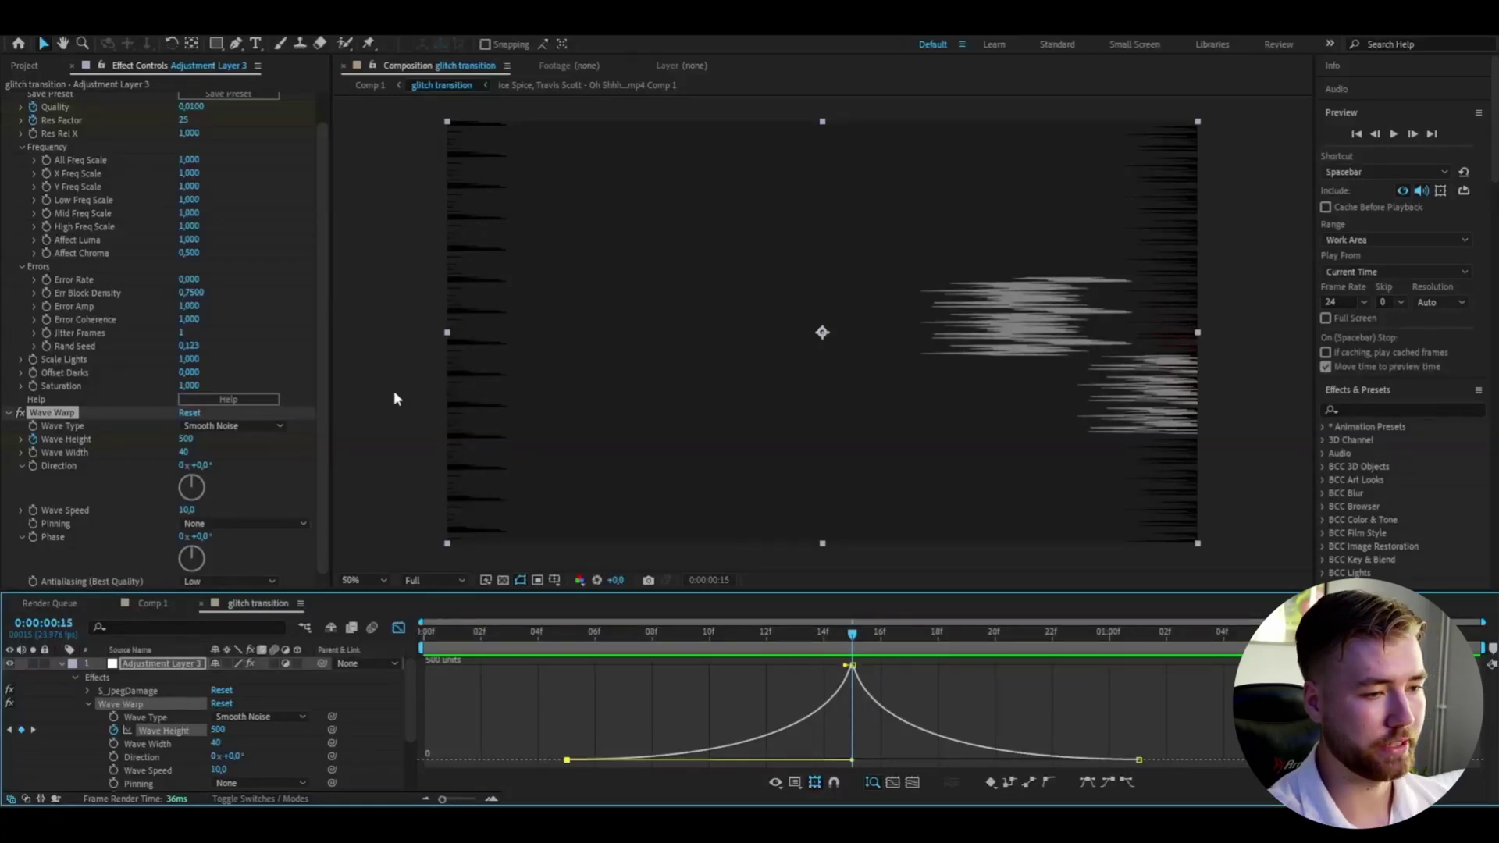
Step: Close the Graph Editor and reselect the adjustment layer
key(F2)
key(shift+F3)
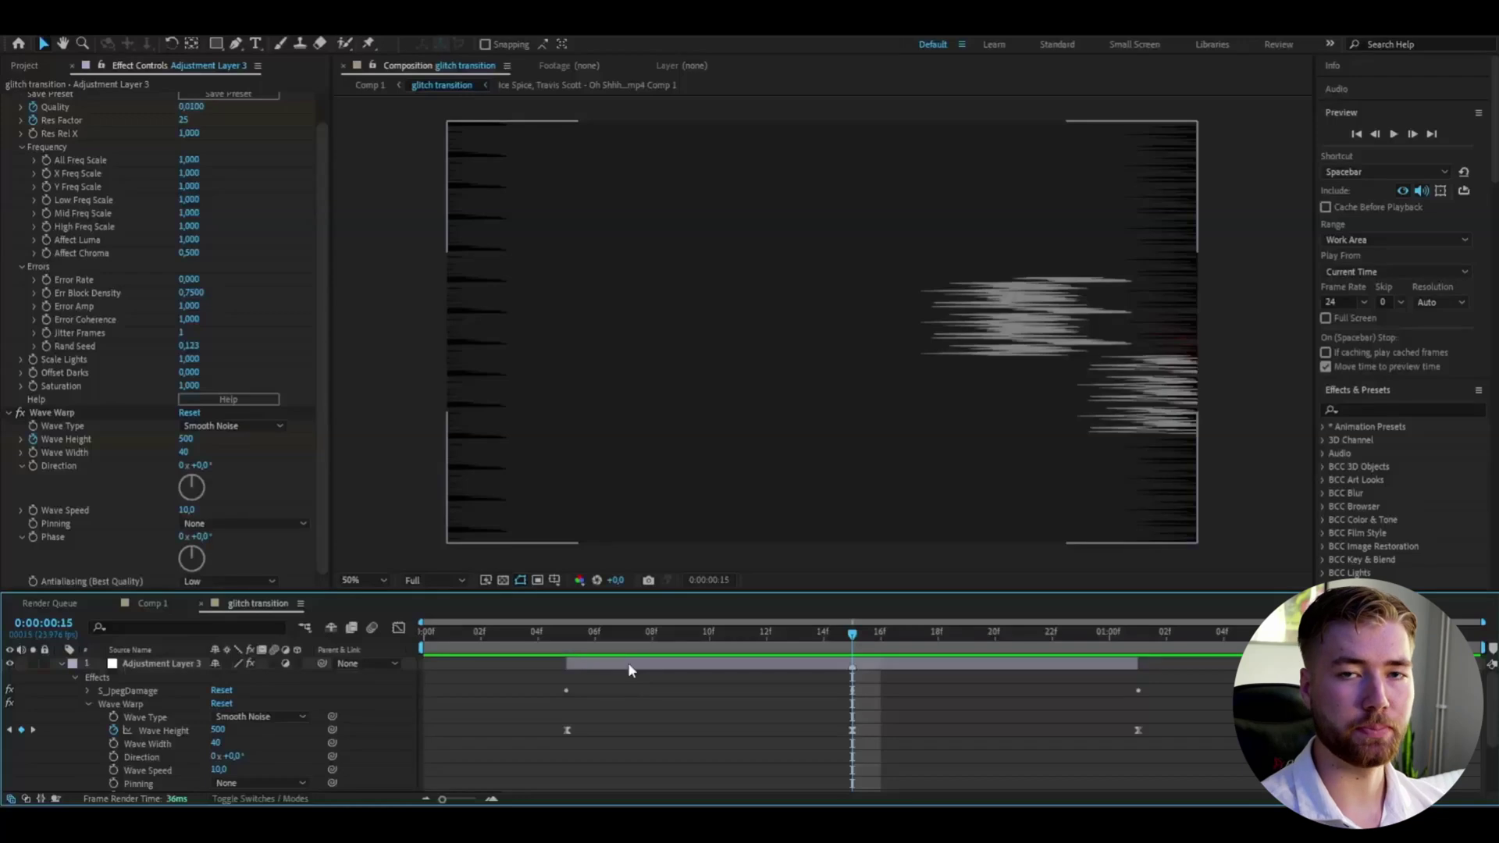
click(598, 666)
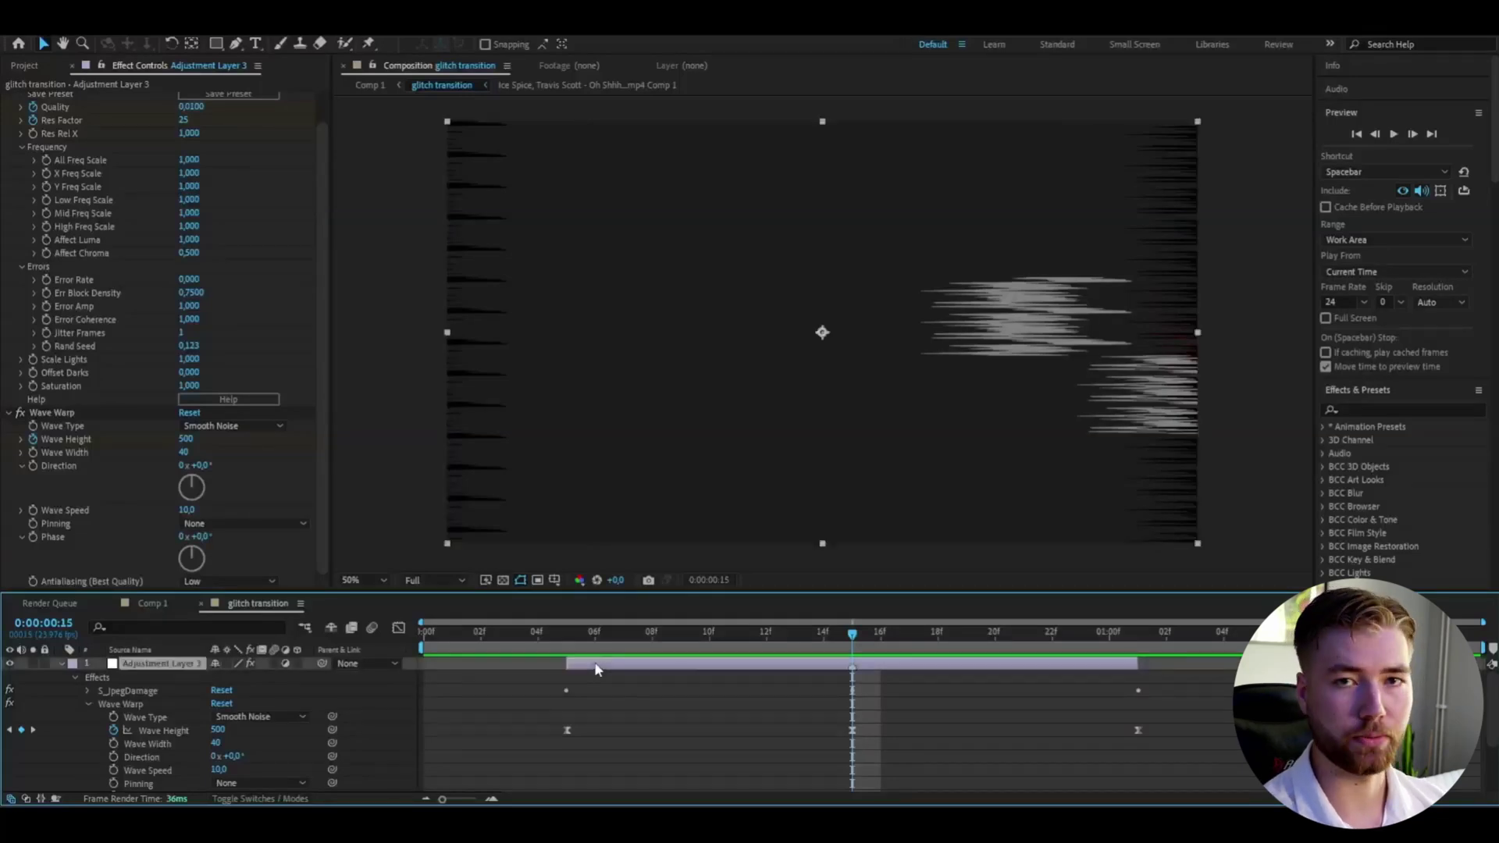
Step: Add Motion Tile first in the effect stack, with Mirror Edges on and 150 output width and height
key(ctrl+v)
drag(48, 451, 86, 129)
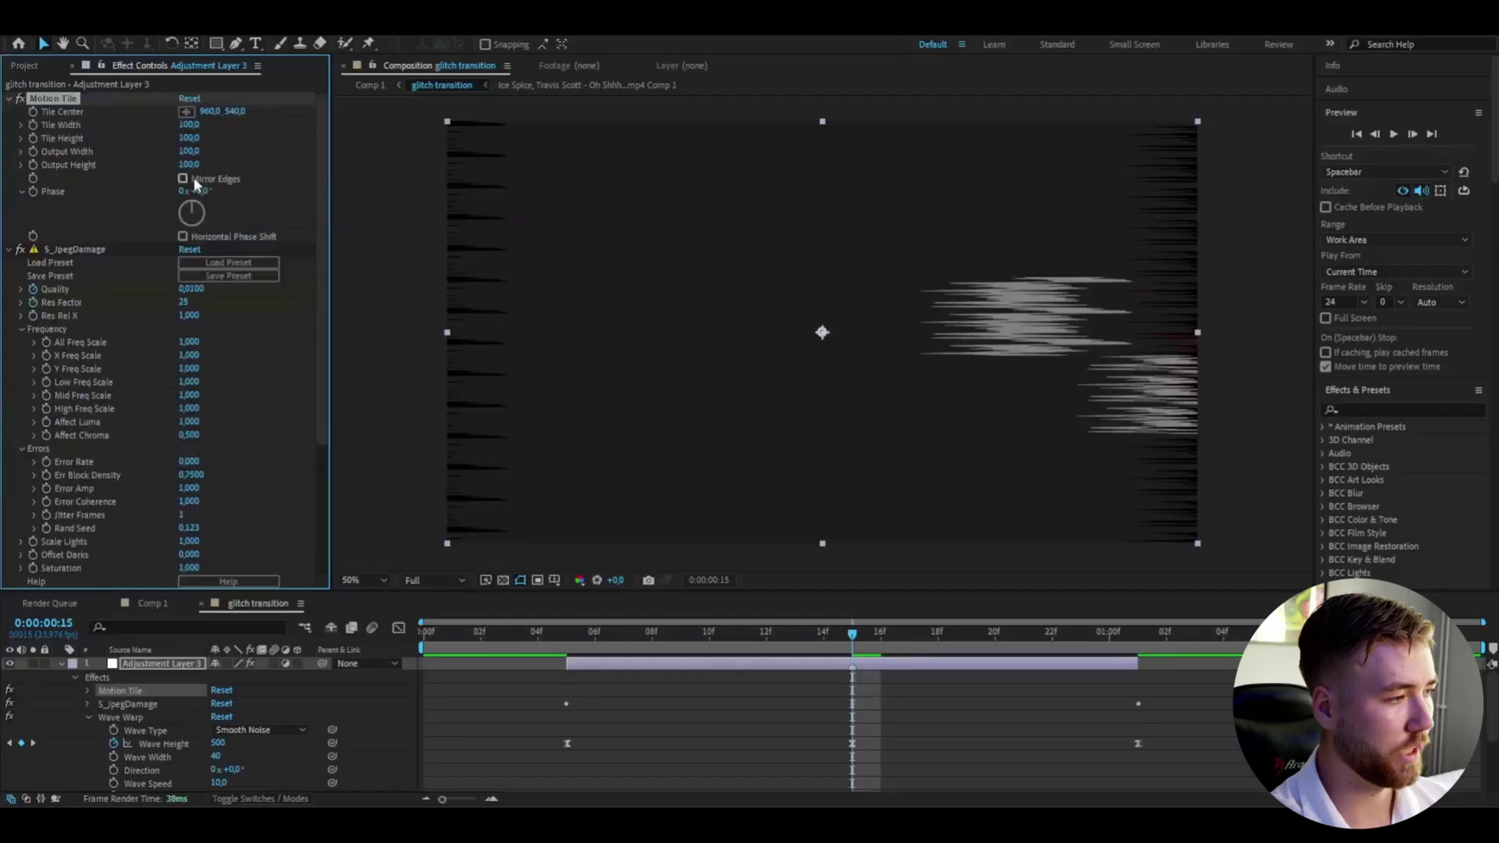
click(183, 179)
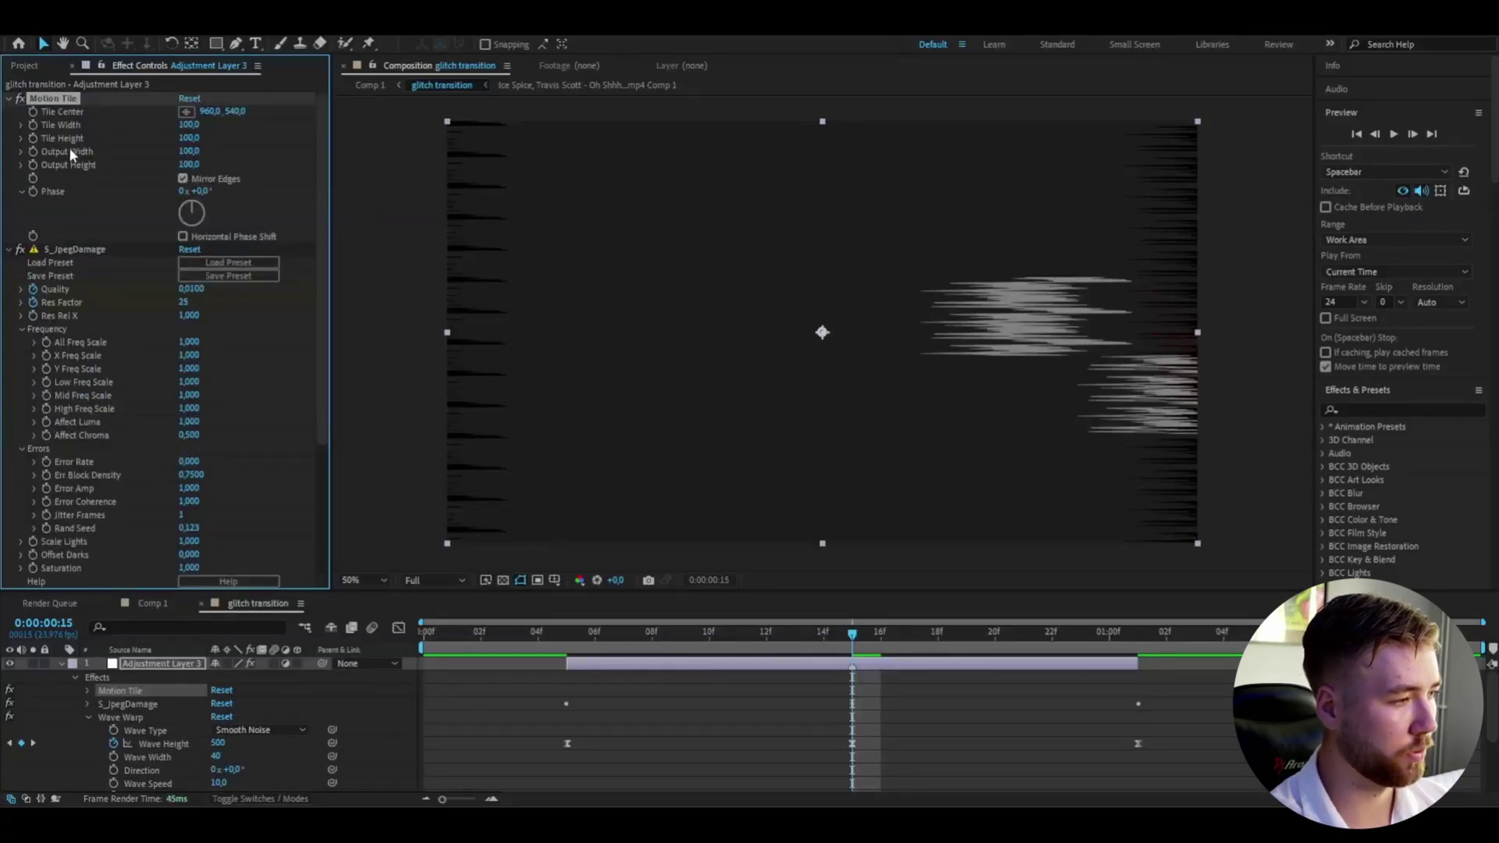
text(150)
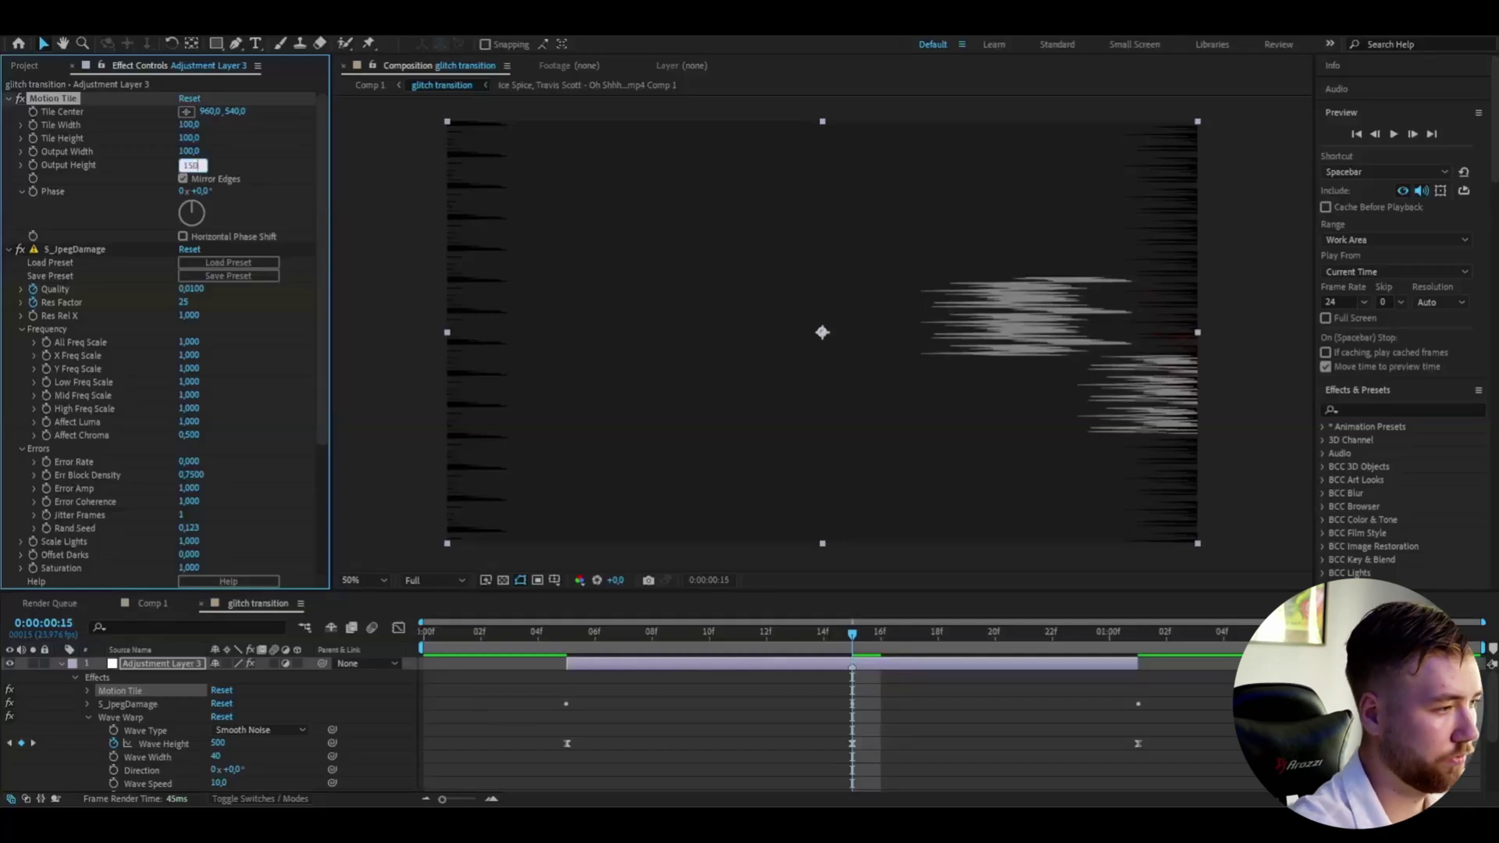
key(shift+Tab)
text(150)
key(Return)
key(Home)
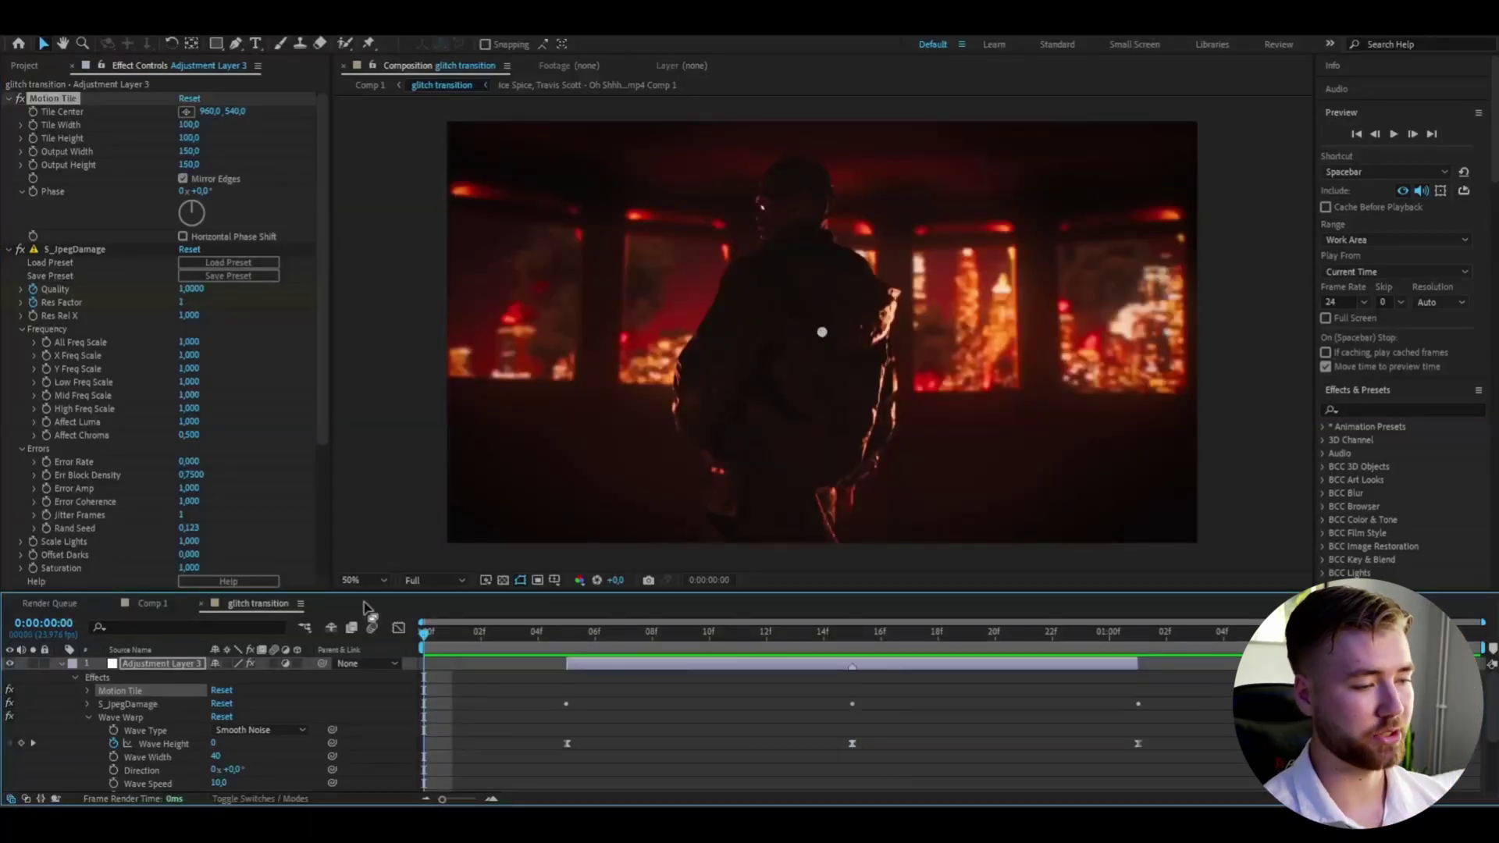
key(space)
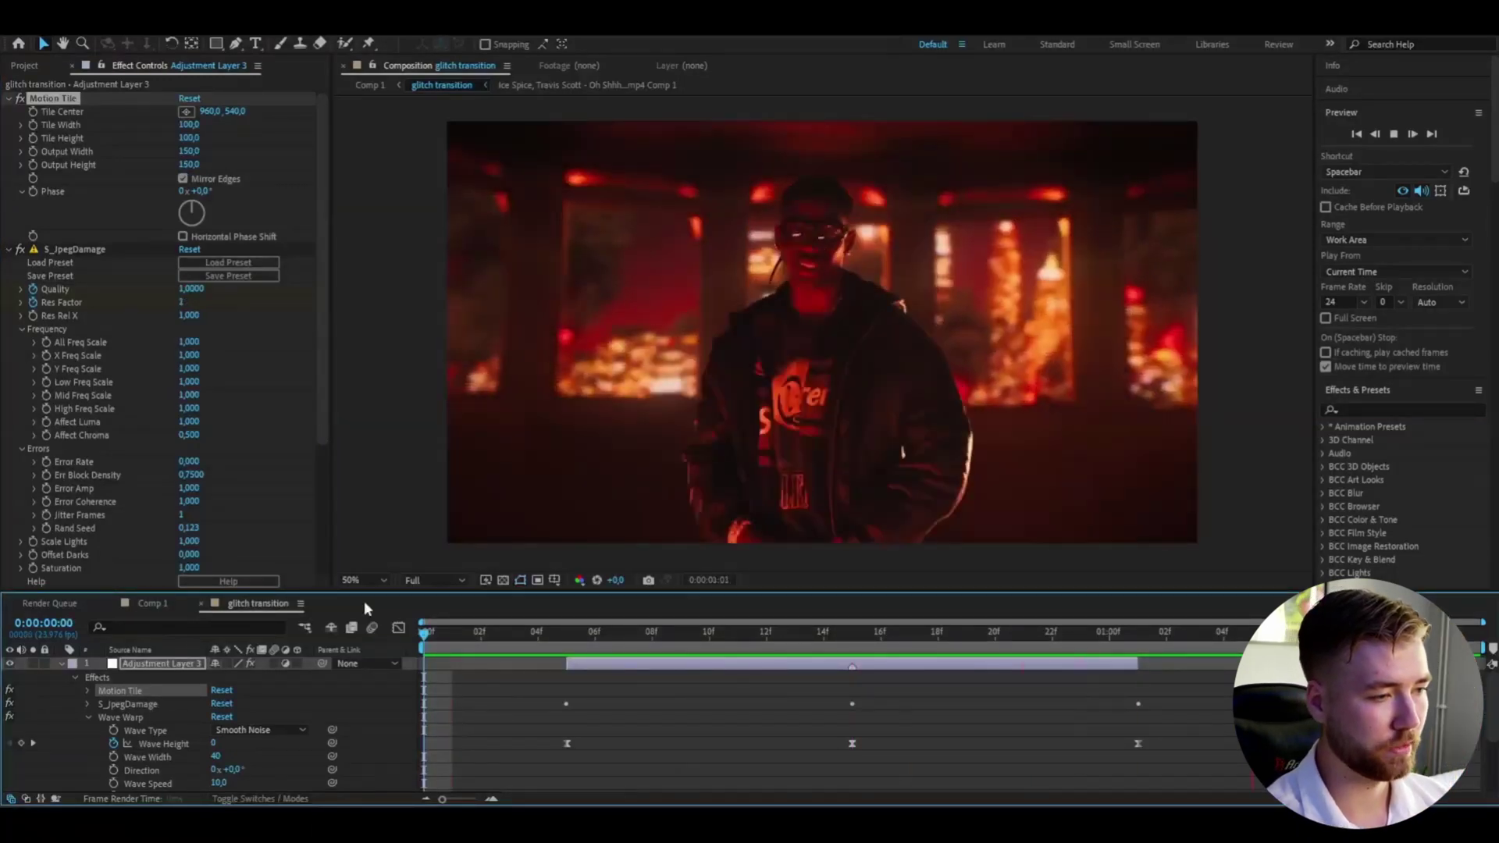
key(space)
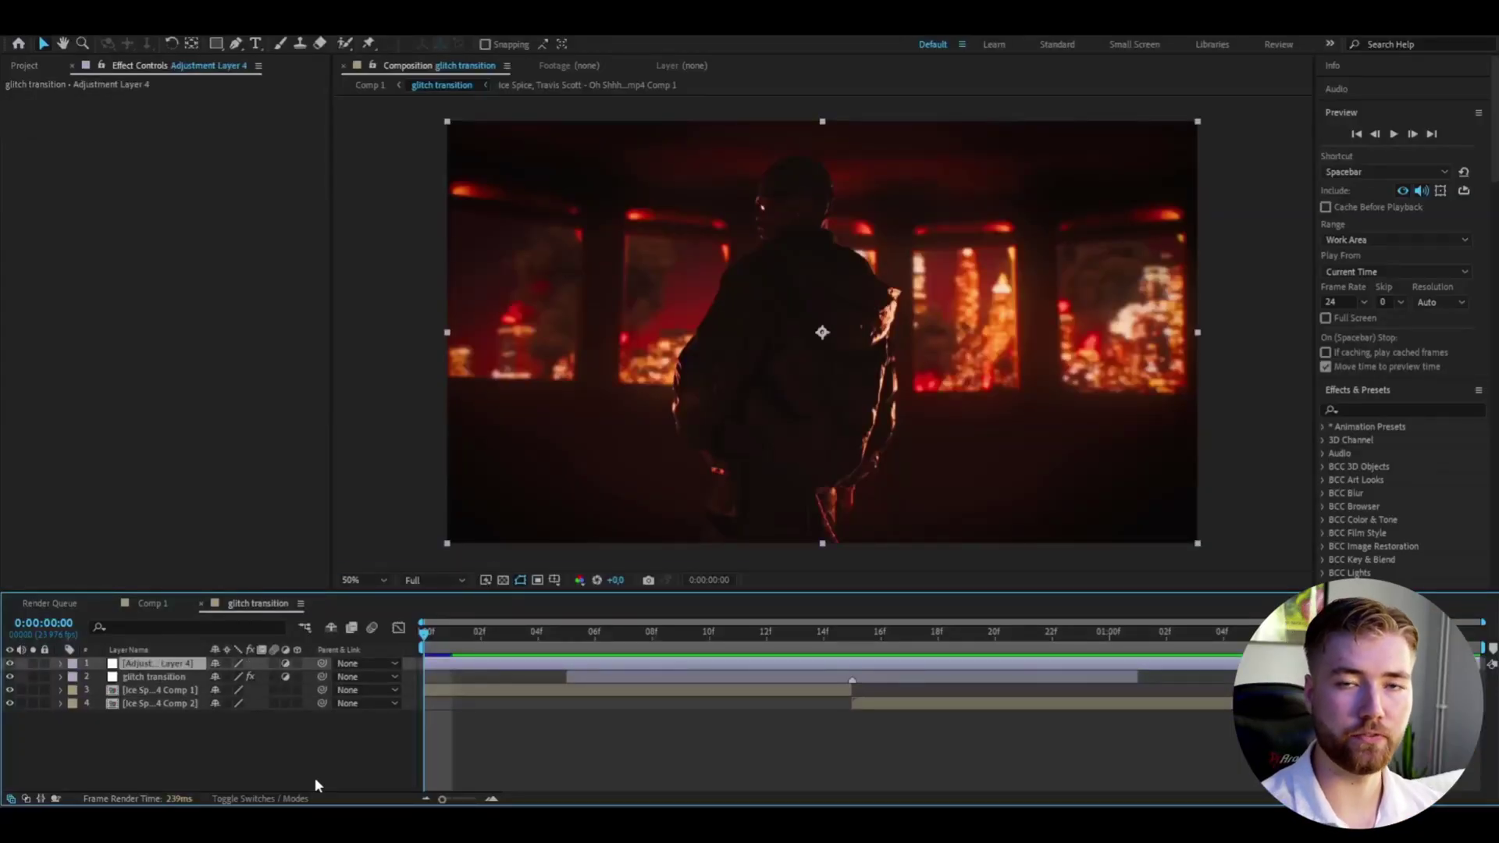
Step: Paste effects onto Adjustment Layer 4, then select 'glitch transition' and preview the glitch
key(ctrl+v)
key(ctrl+Down)
key(space)
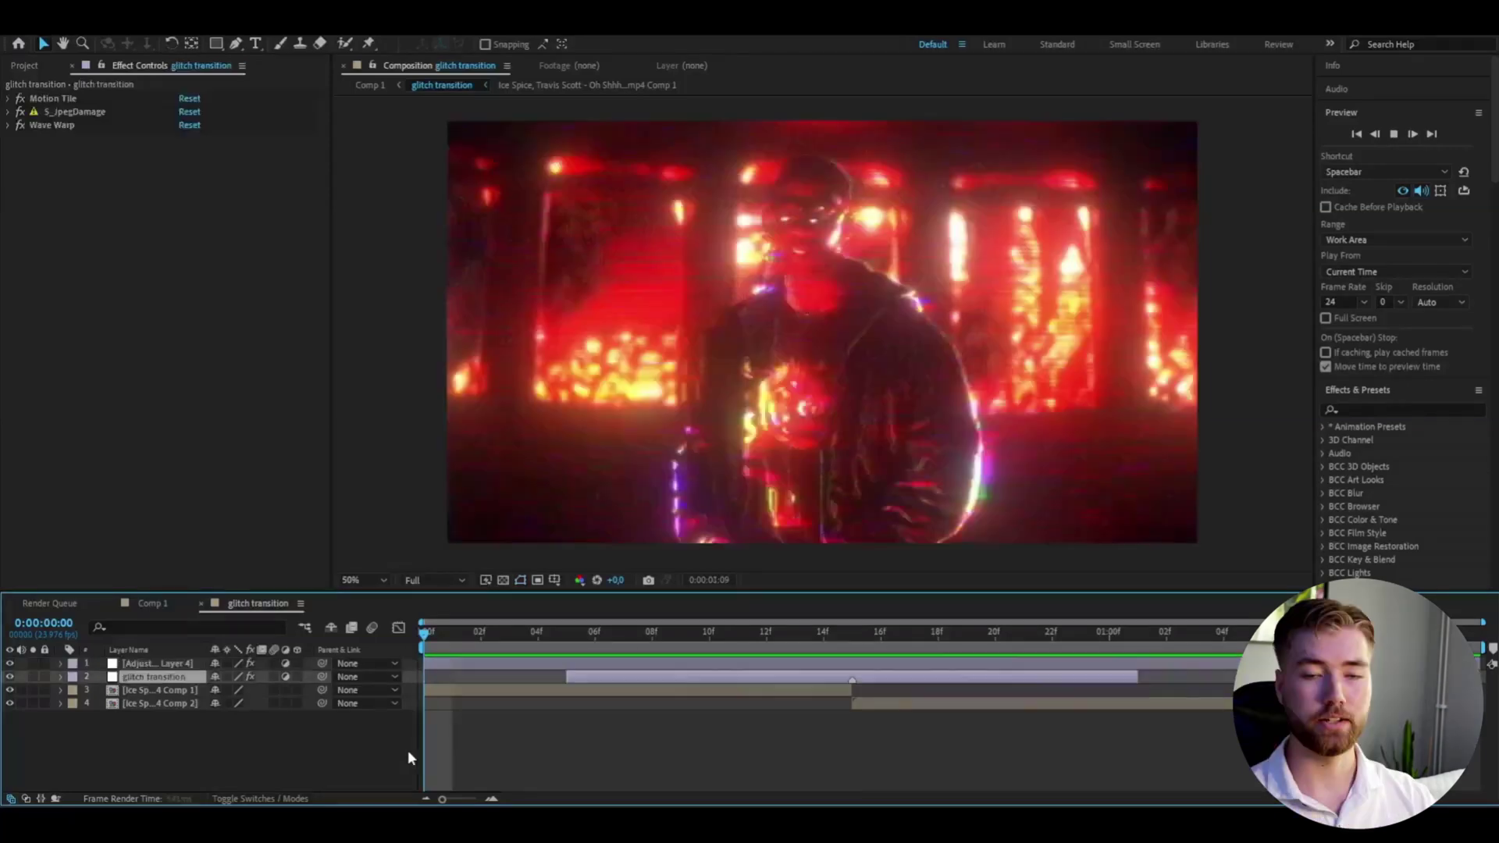